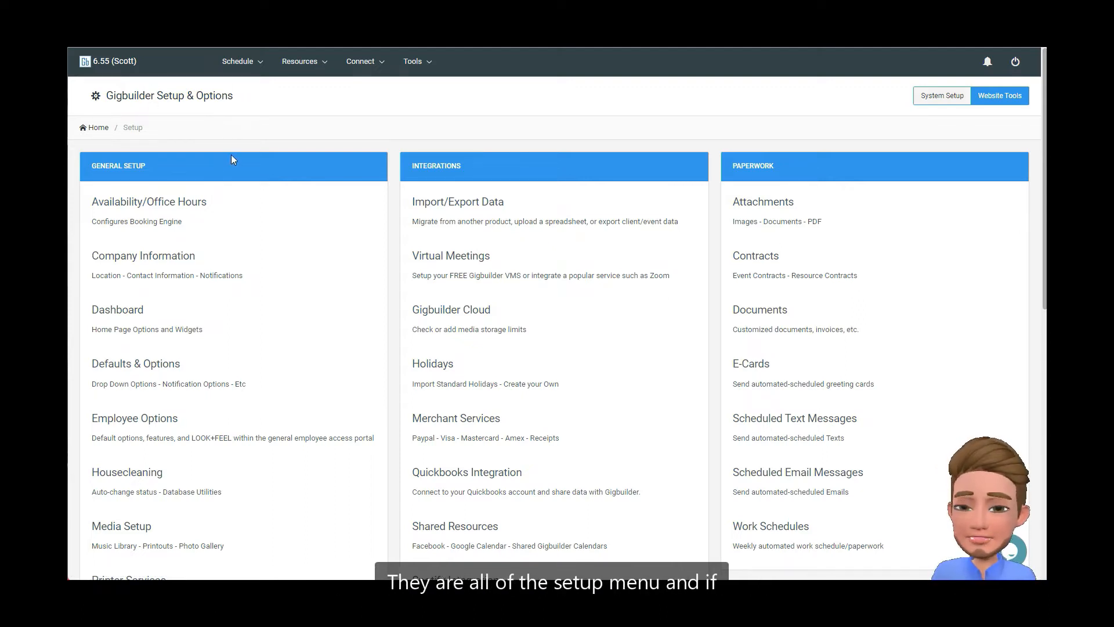
# Open the package menu in the services setup and start a new package
pyautogui.click(400, 65)
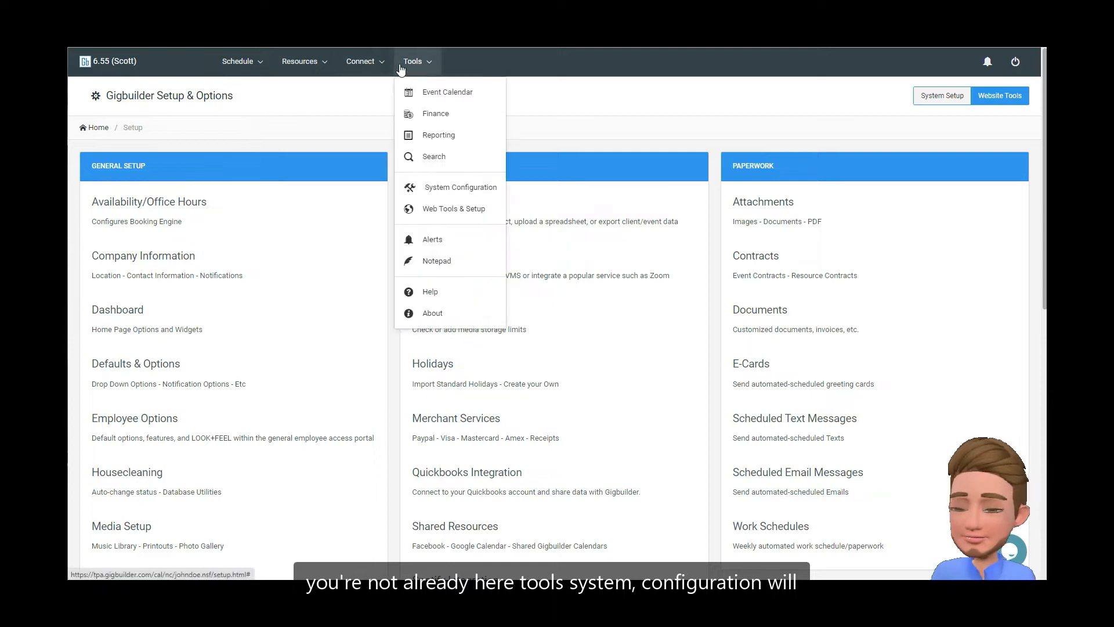
pyautogui.click(298, 168)
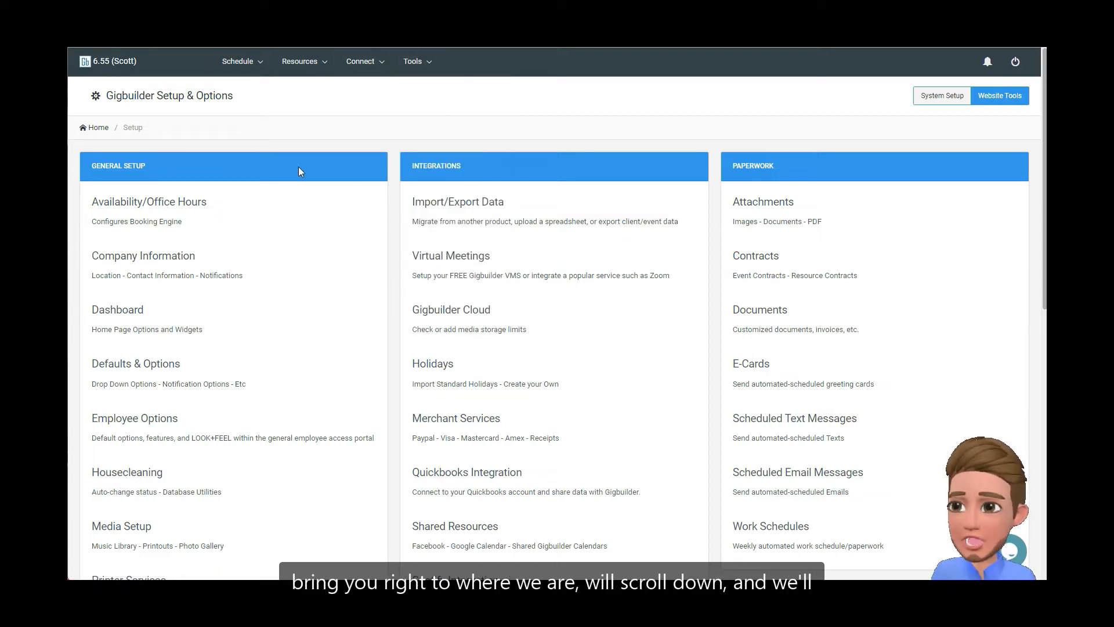
pyautogui.scroll(-8, 298, 166)
pyautogui.scroll(-2, 299, 166)
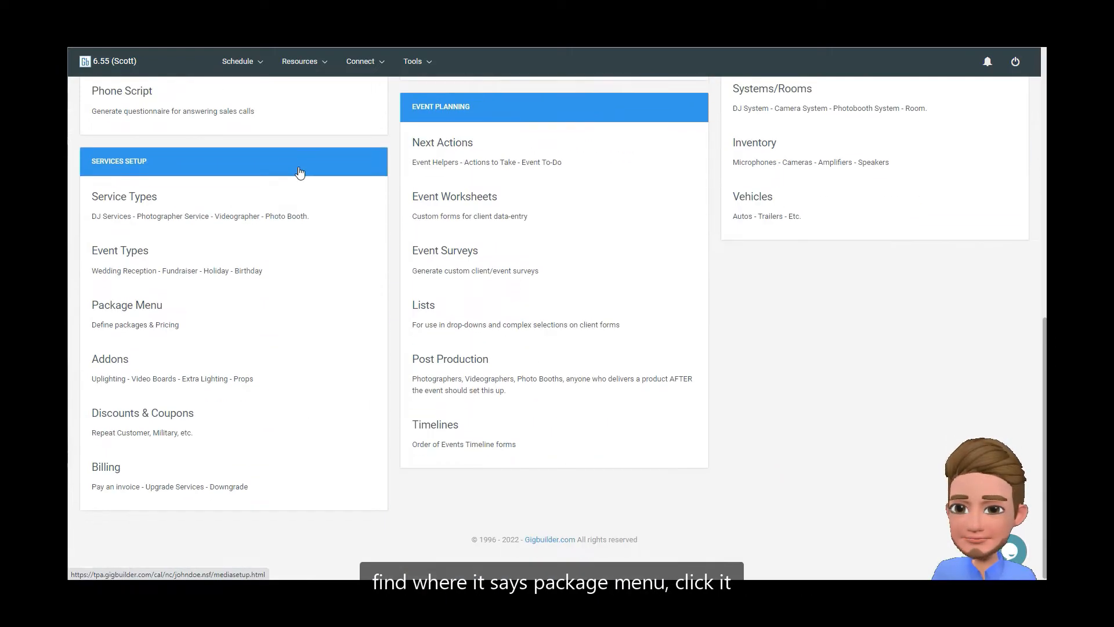
pyautogui.click(152, 319)
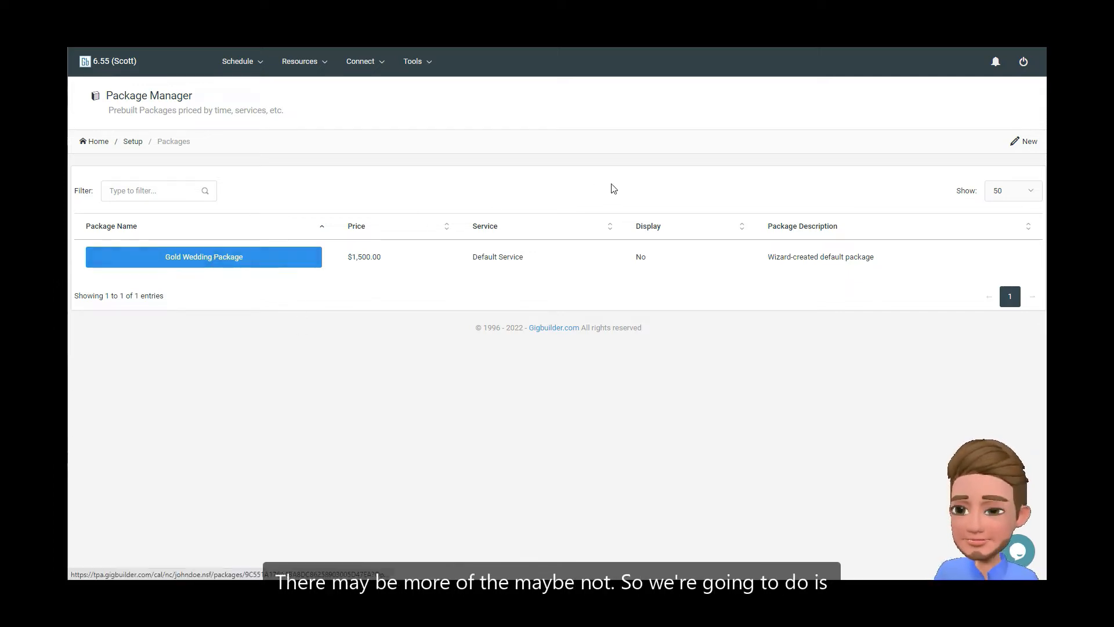
pyautogui.click(1026, 146)
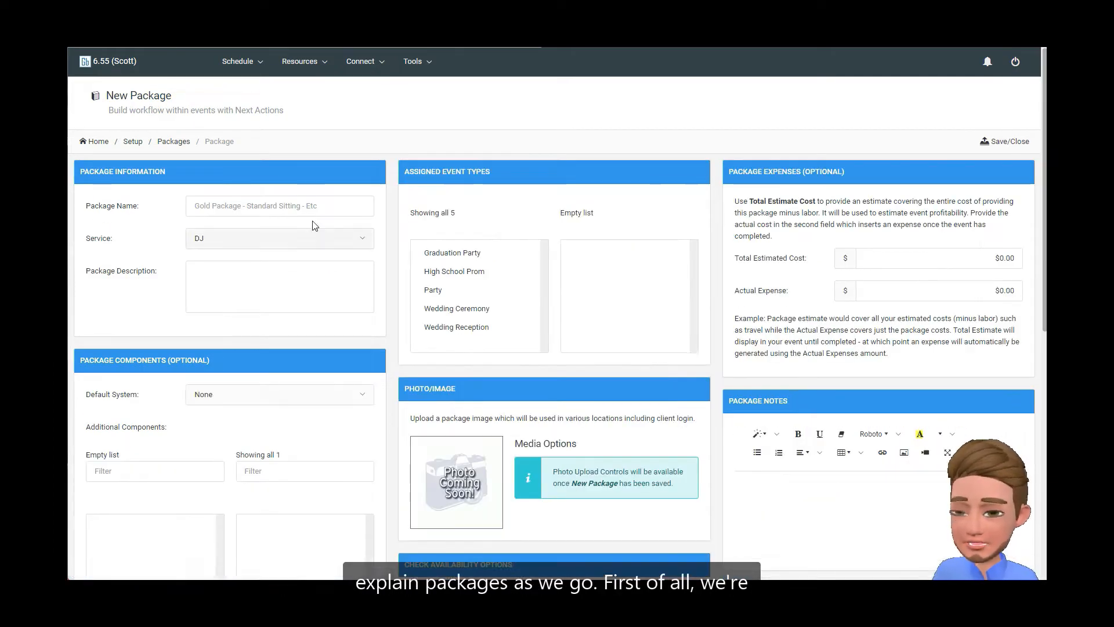
# Name the package "Standard Wedding" and enter the description "4 hour wedding with basic lighting"
pyautogui.click(236, 207)
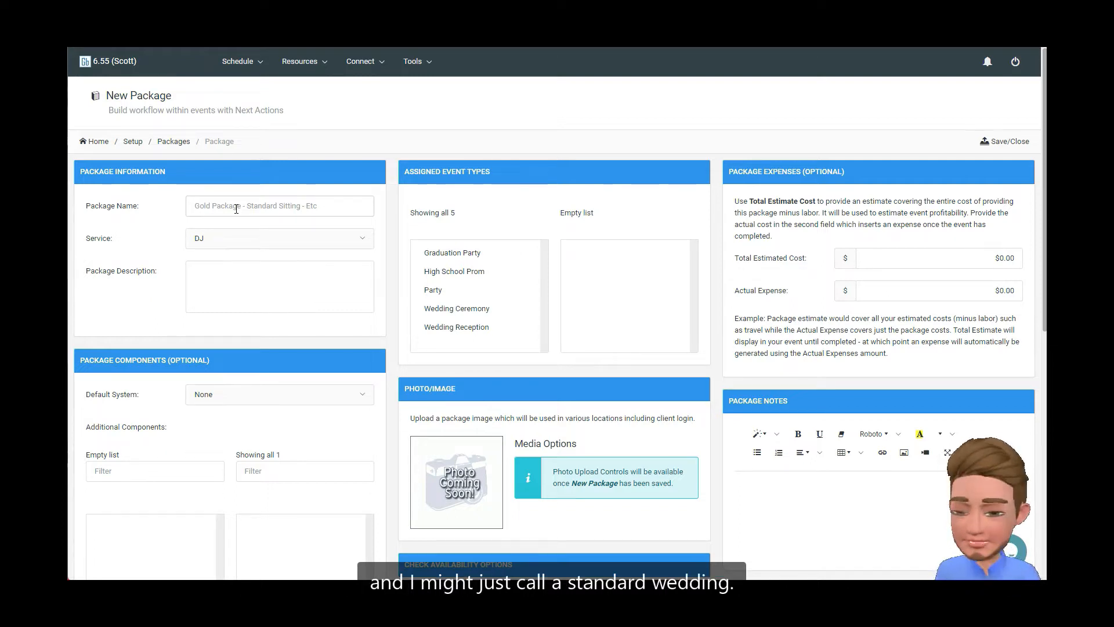
pyautogui.write('Standard Wedding')
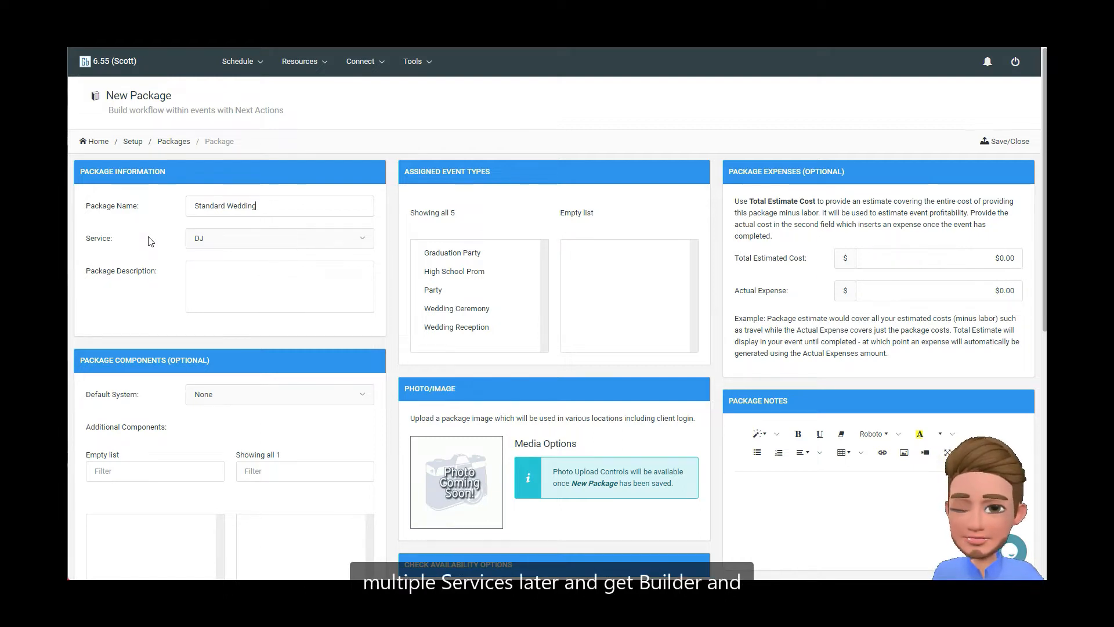
pyautogui.click(225, 277)
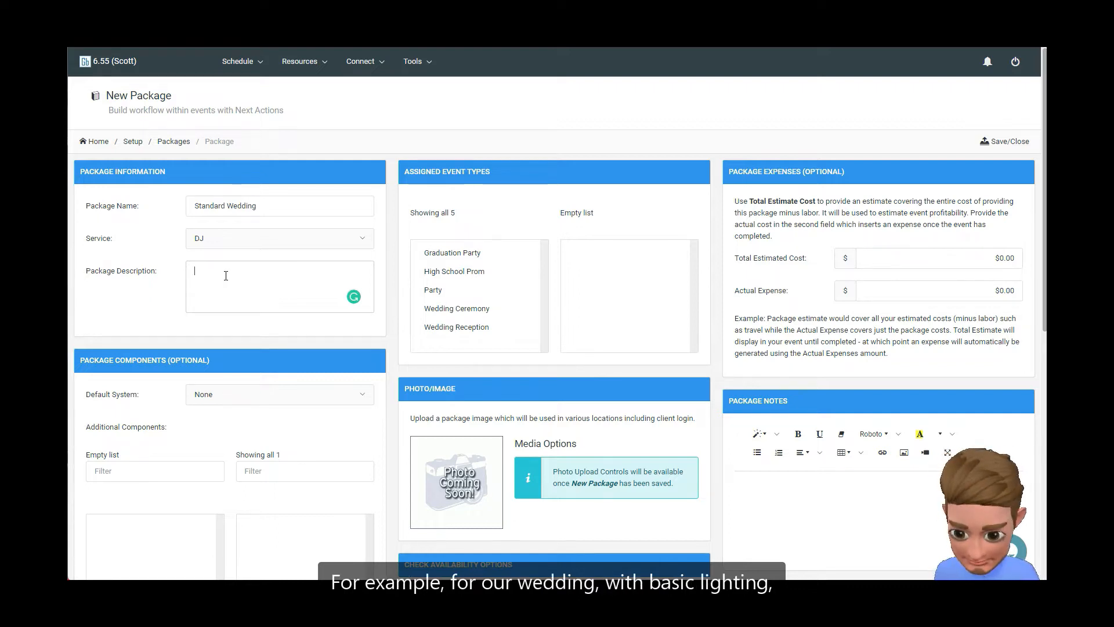
pyautogui.write('4 hour weddi')
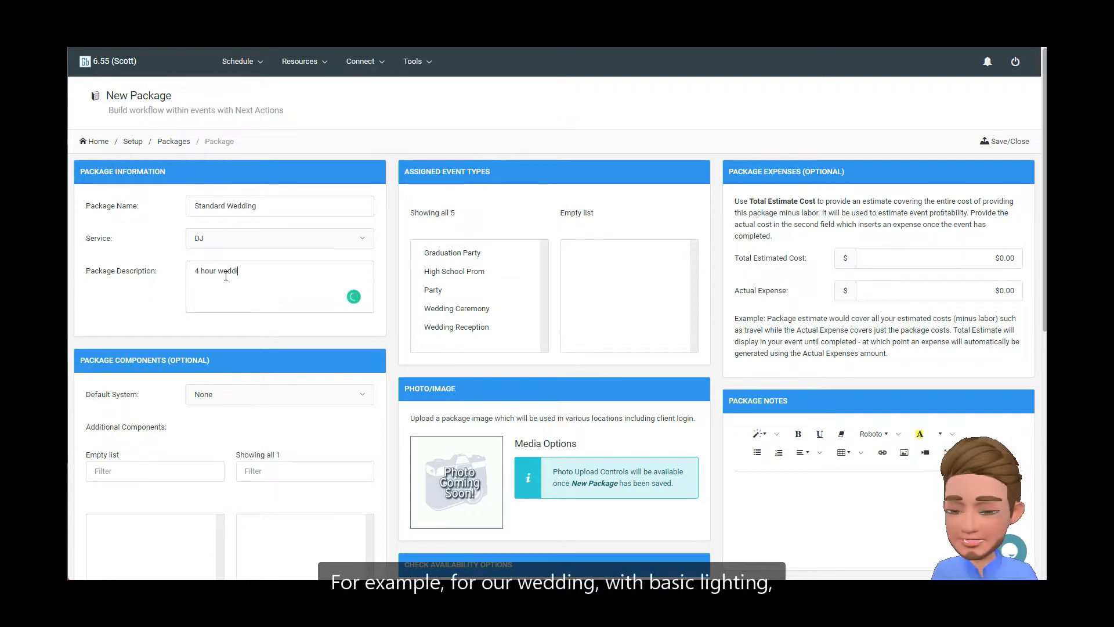
pyautogui.write('ng with basic lightin')
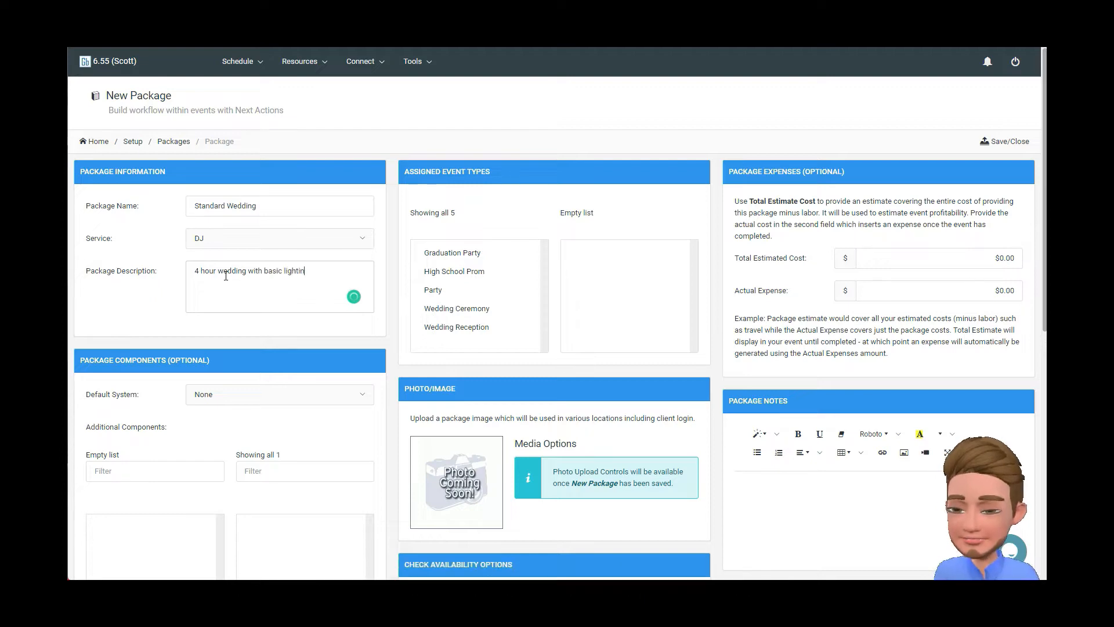
pyautogui.write('g')
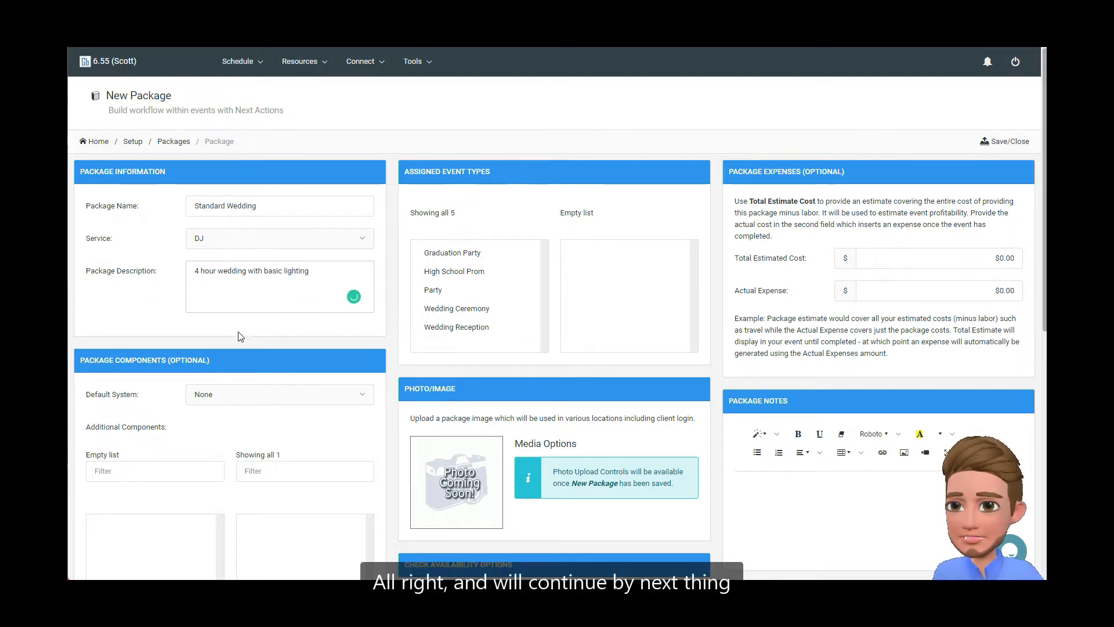
# Set the package's standard price to $1200.00 in the pricing and duration section
pyautogui.scroll(-3, 156, 315)
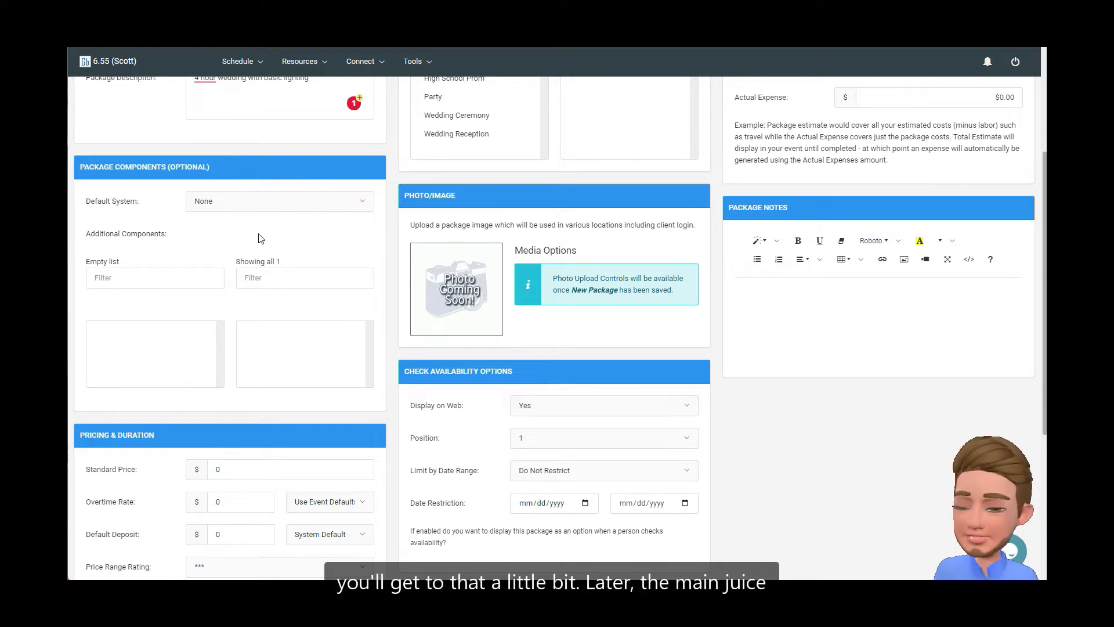
pyautogui.scroll(-3, 258, 239)
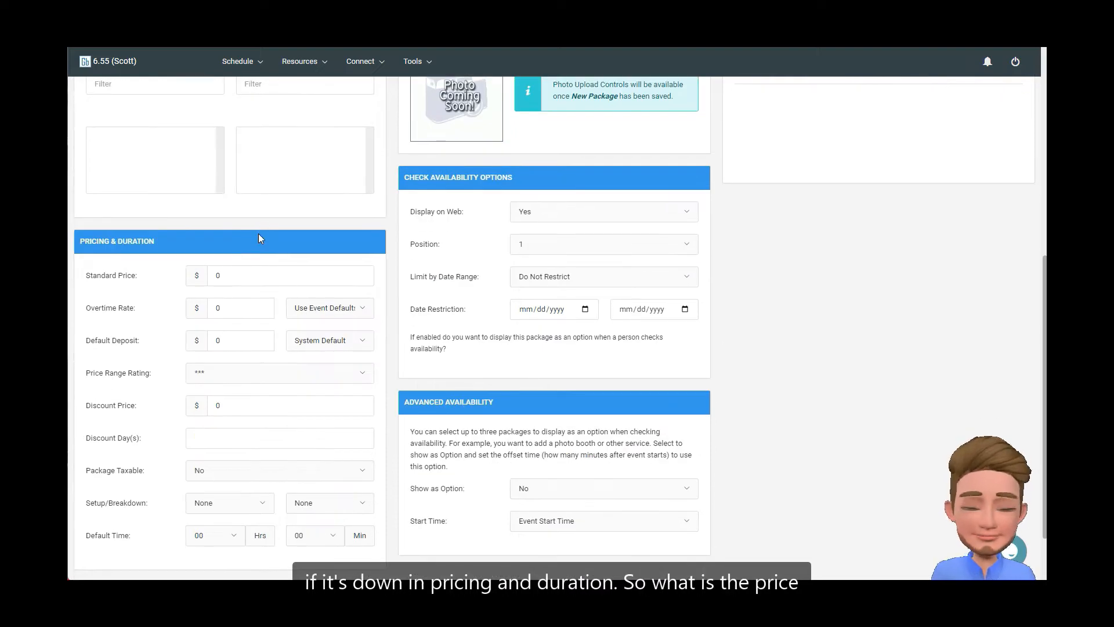
pyautogui.click(243, 277)
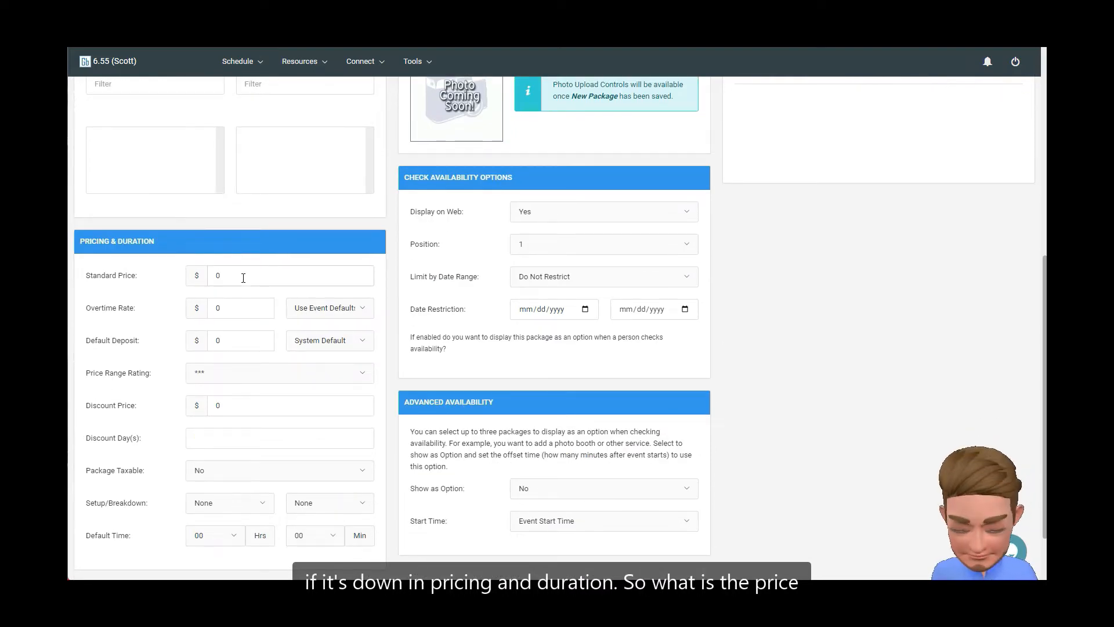
pyautogui.press('BackSpace')
pyautogui.write('12')
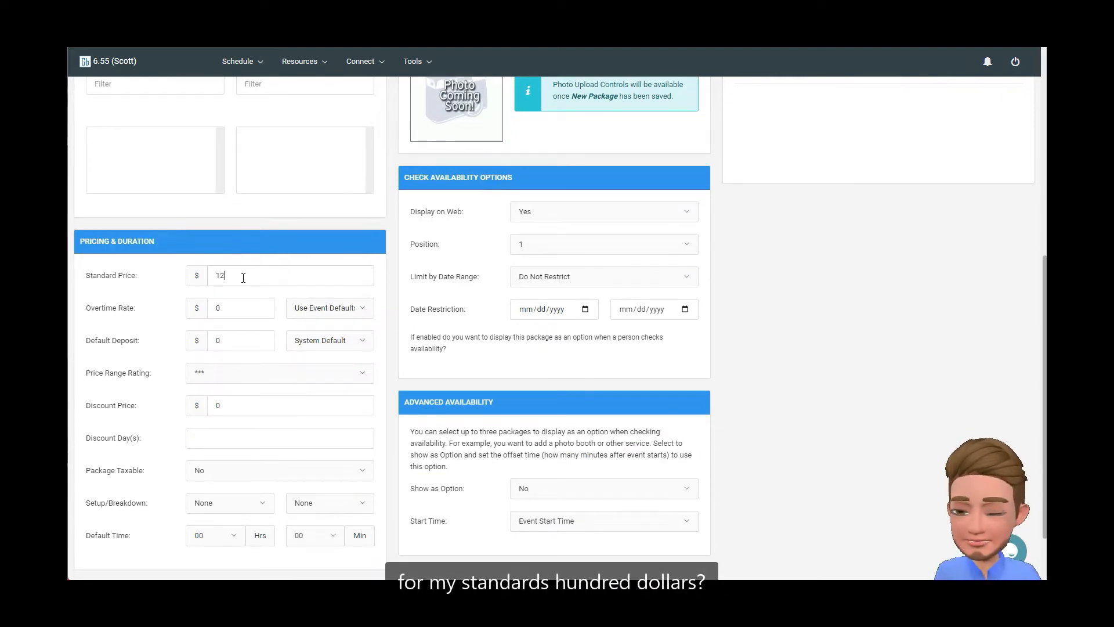
pyautogui.write('00.00')
pyautogui.press('Tab')
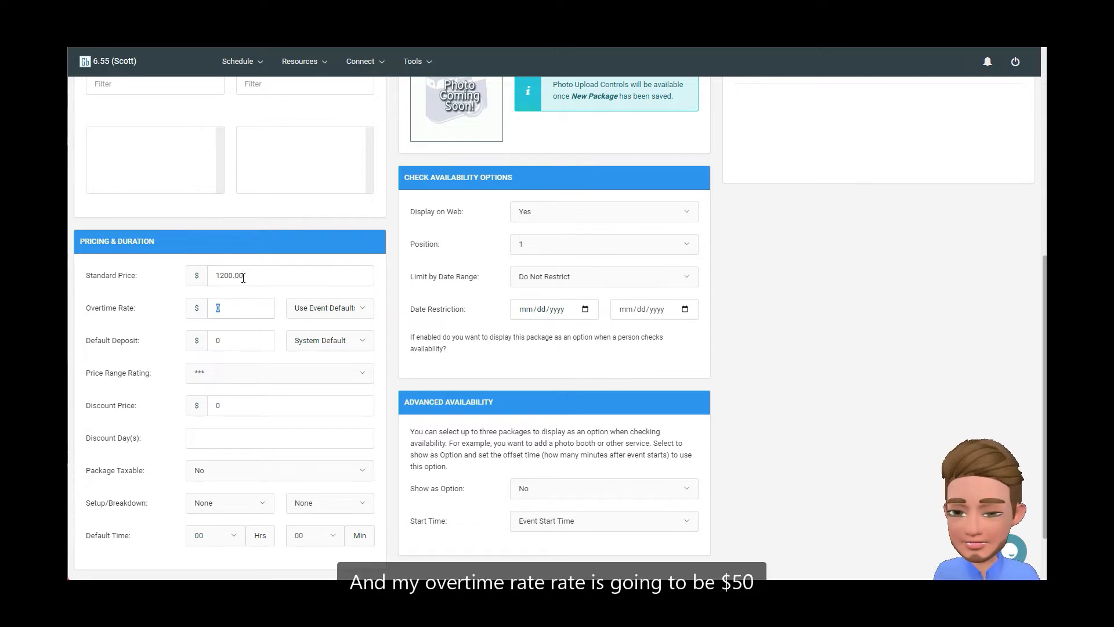
# Set the overtime rate to $50 hourly and choose three stars (***) as the price range rating
pyautogui.write('50')
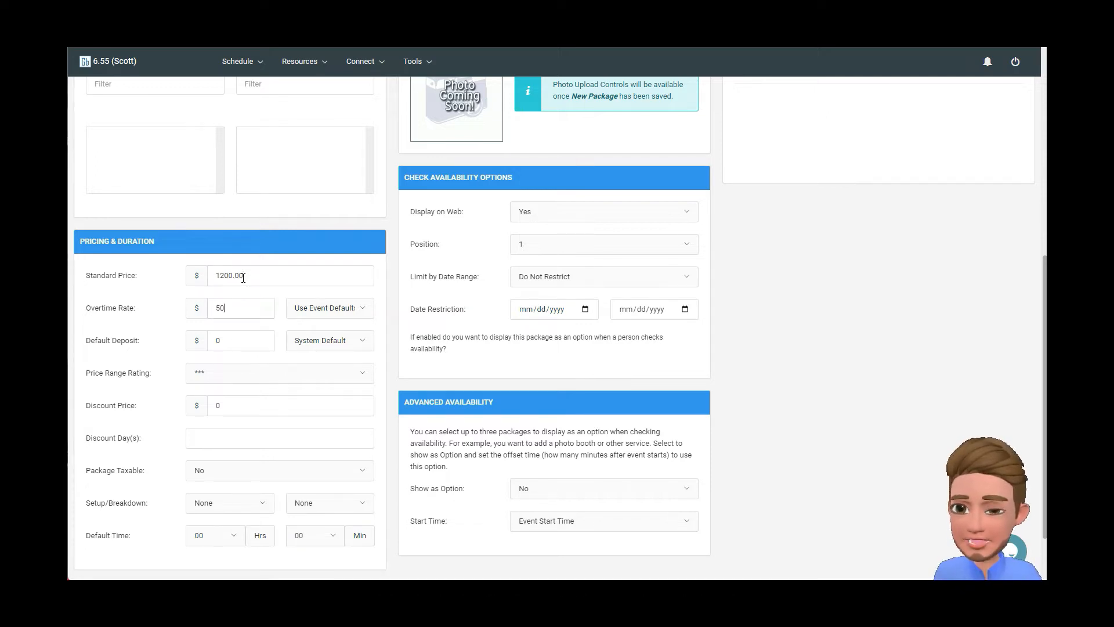
pyautogui.click(324, 309)
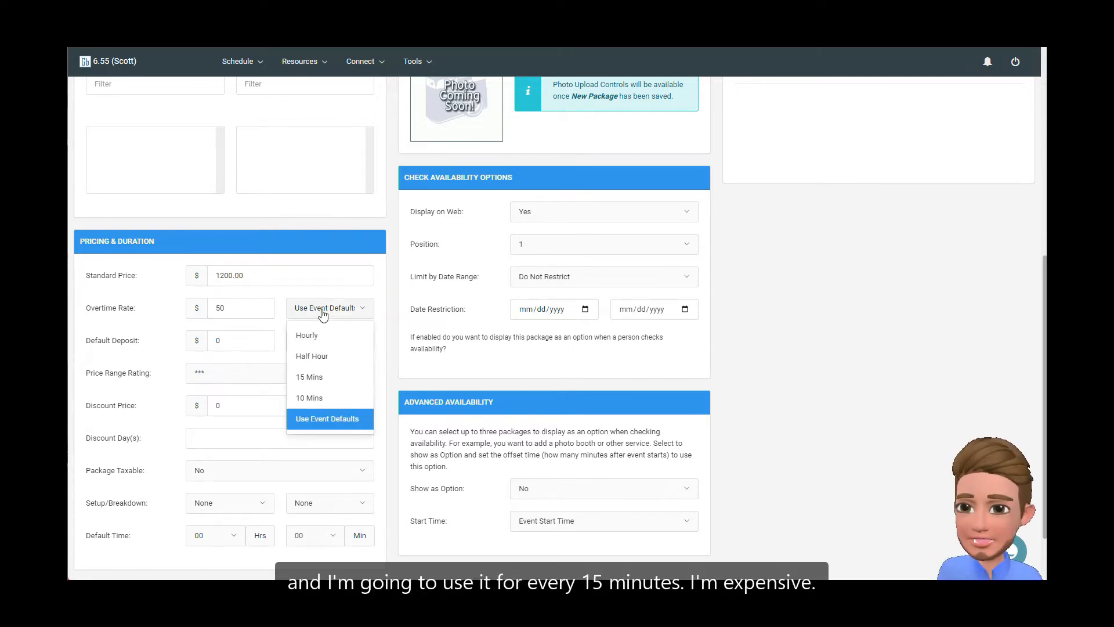
pyautogui.click(317, 378)
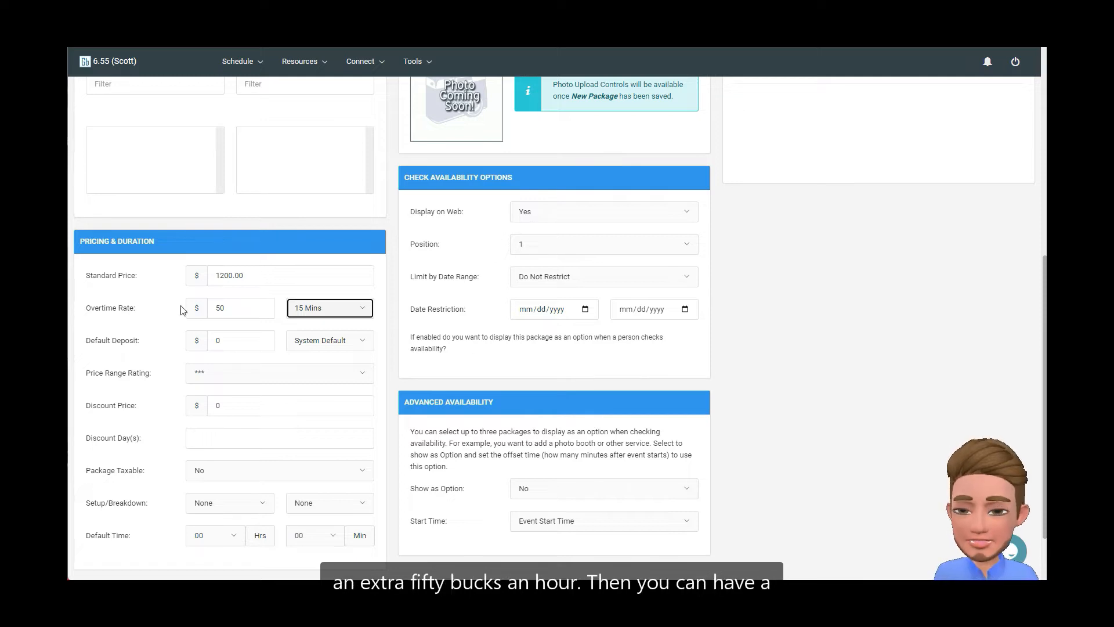
pyautogui.click(323, 318)
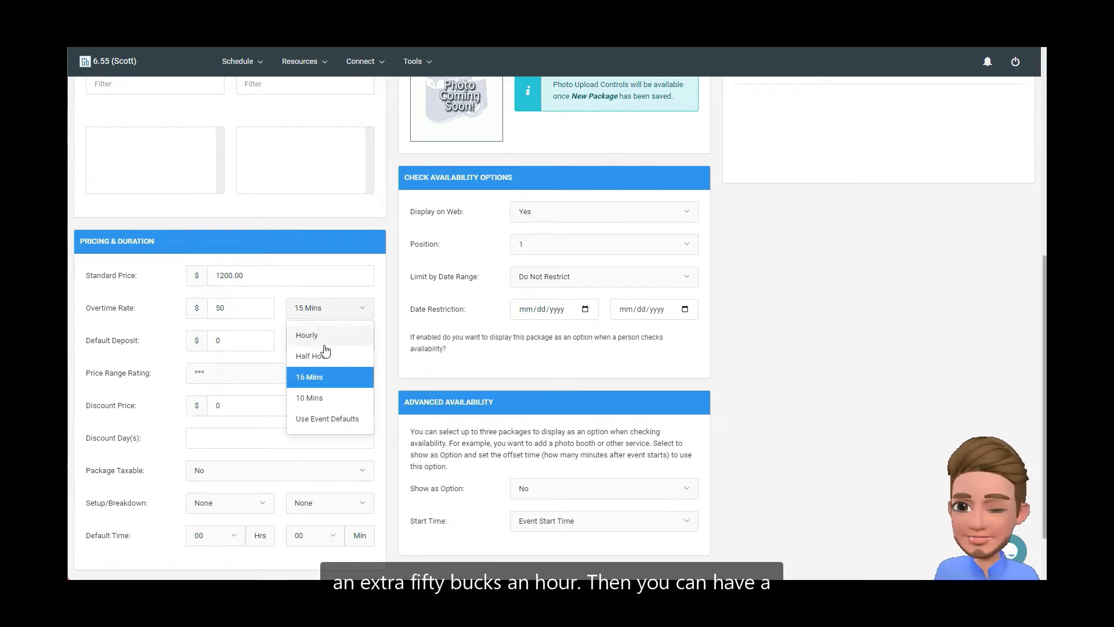
pyautogui.click(308, 336)
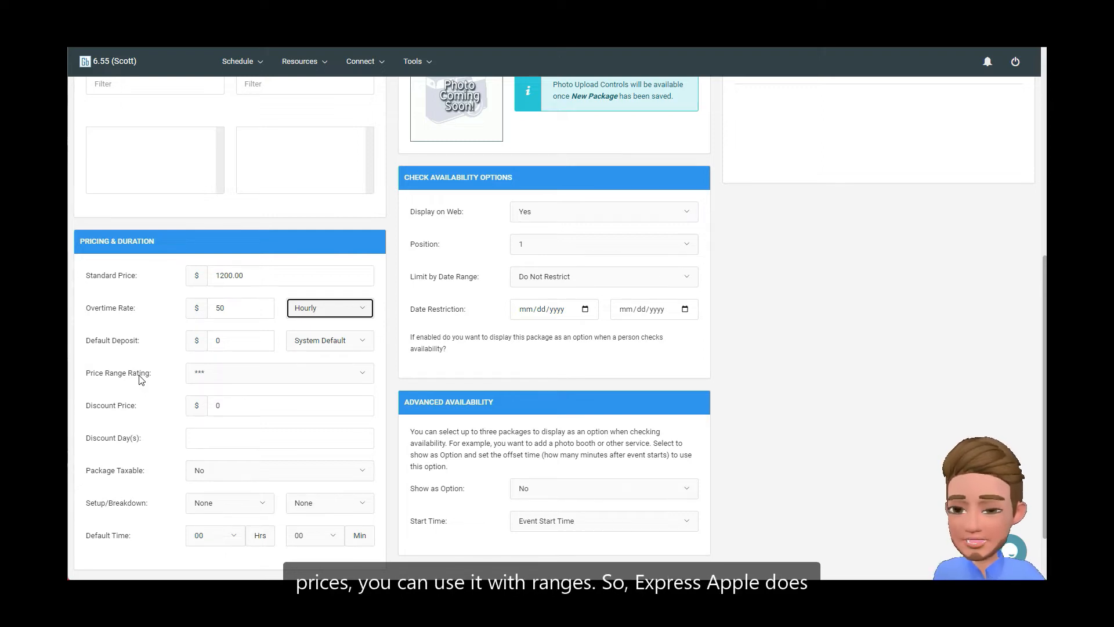
pyautogui.click(217, 374)
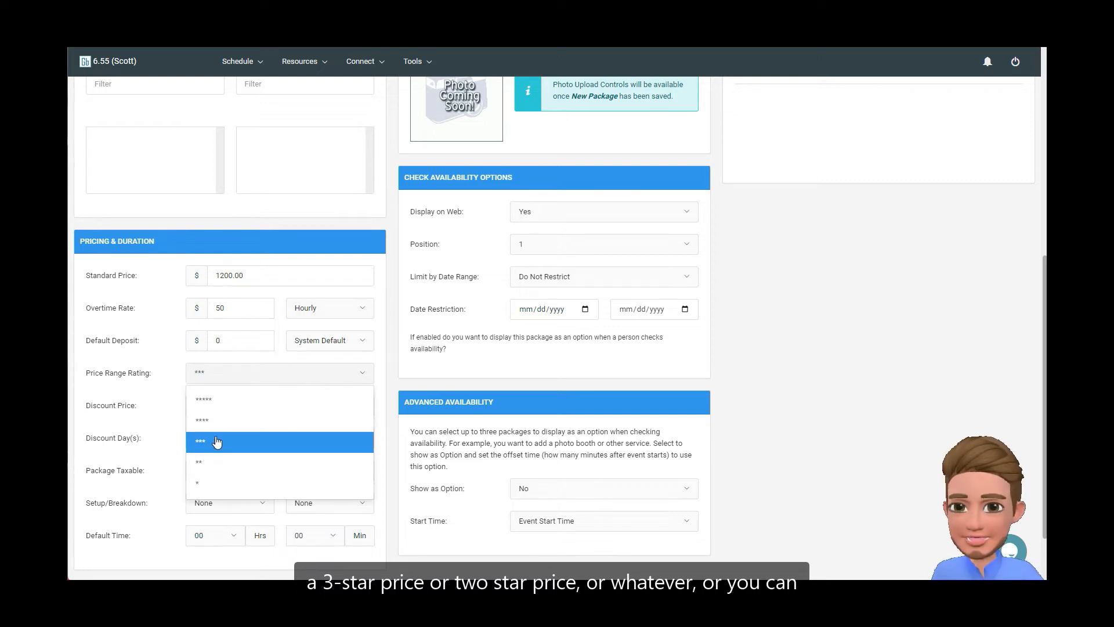
pyautogui.click(217, 441)
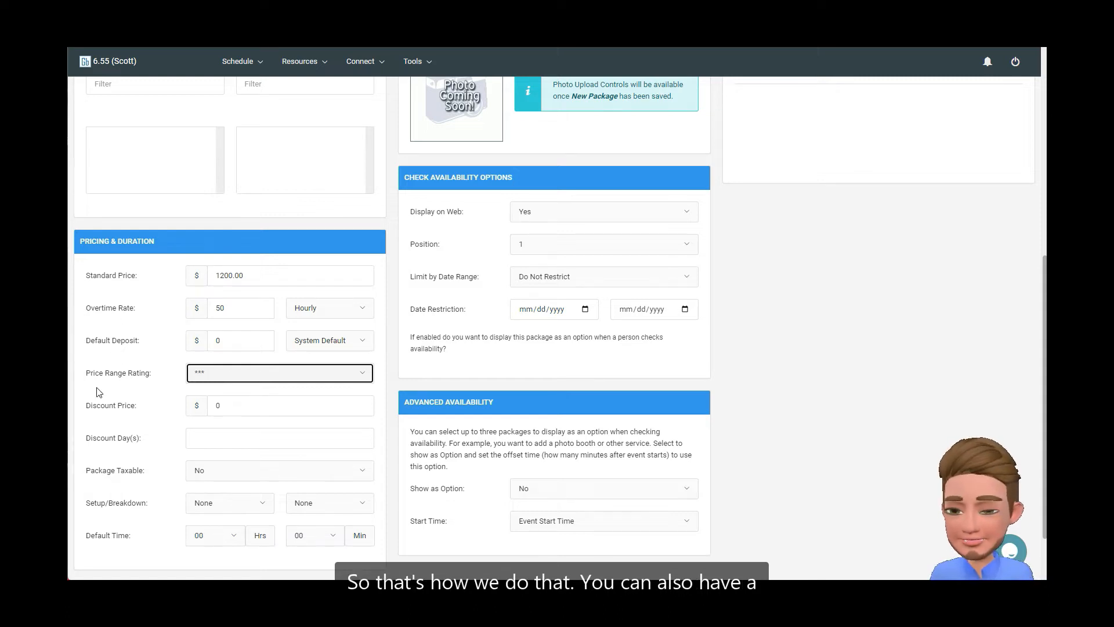
# Set the discount price to $950 and assign Mon and Wed as the discount days
pyautogui.click(259, 405)
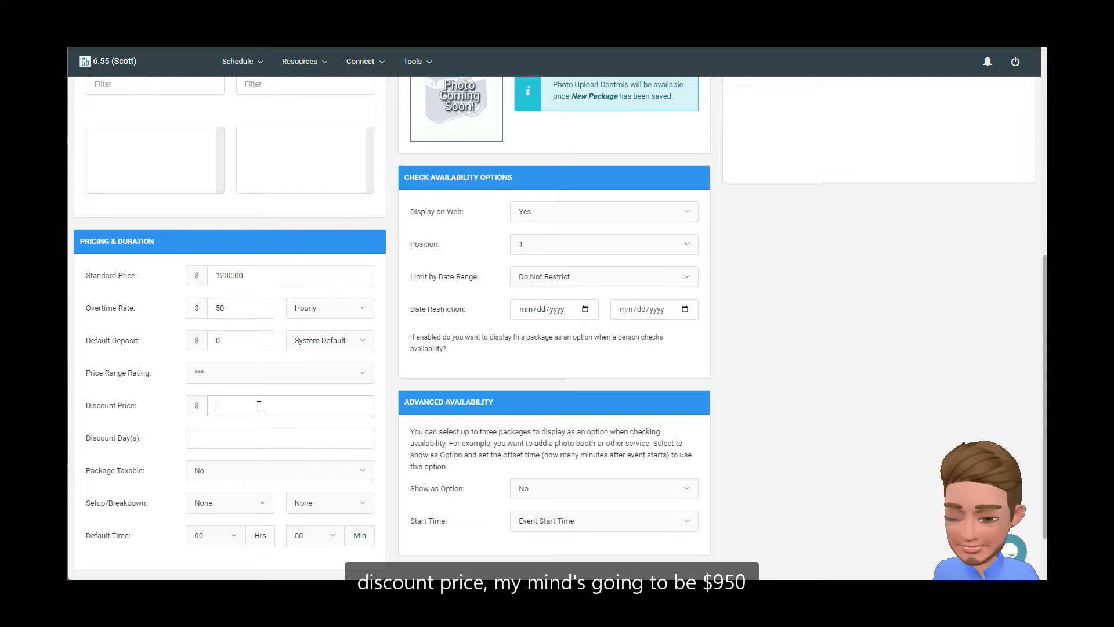
pyautogui.write('950')
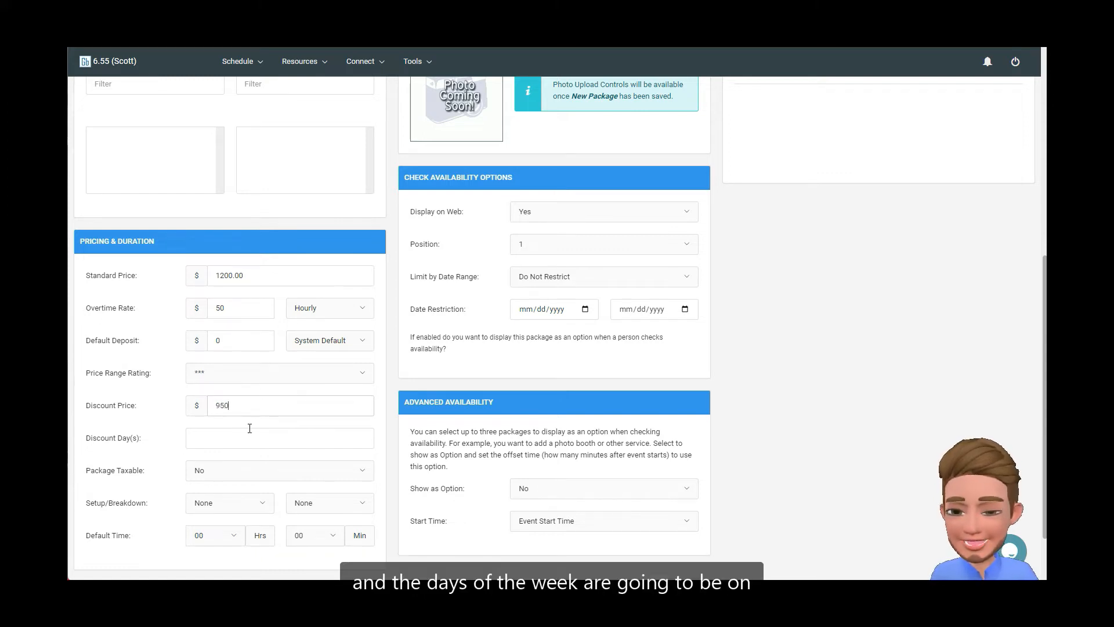
pyautogui.click(231, 441)
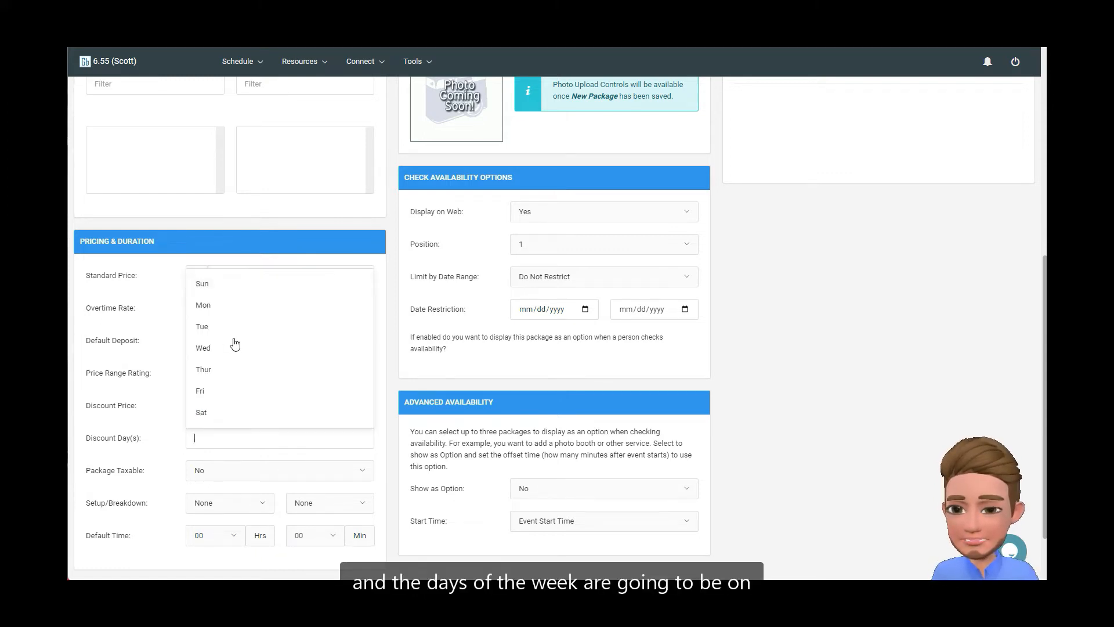
pyautogui.click(207, 312)
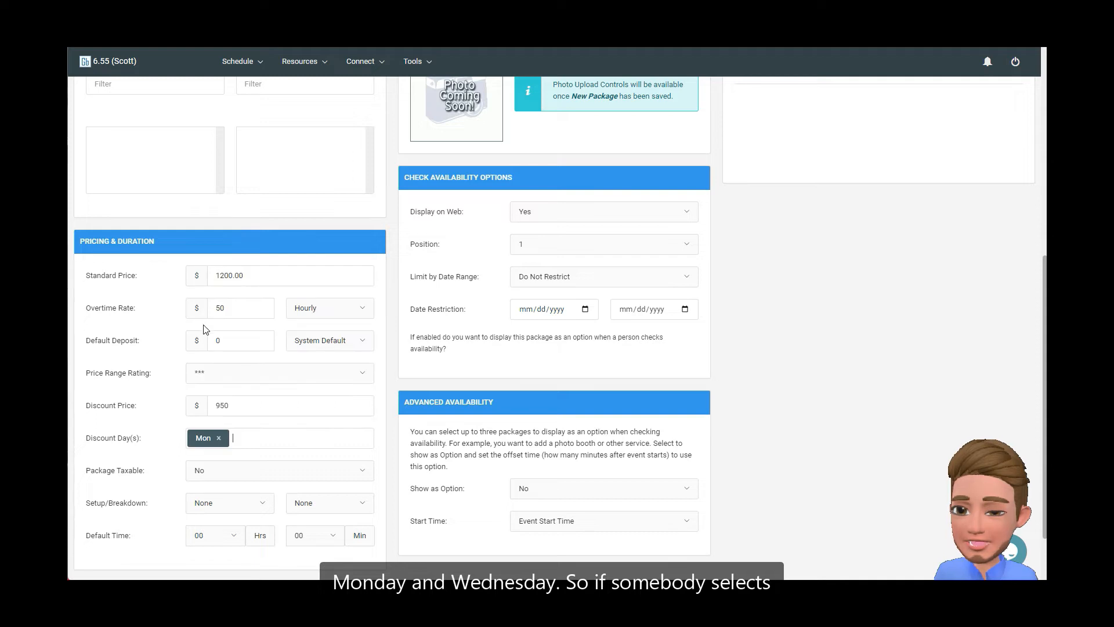
pyautogui.click(248, 442)
pyautogui.click(227, 350)
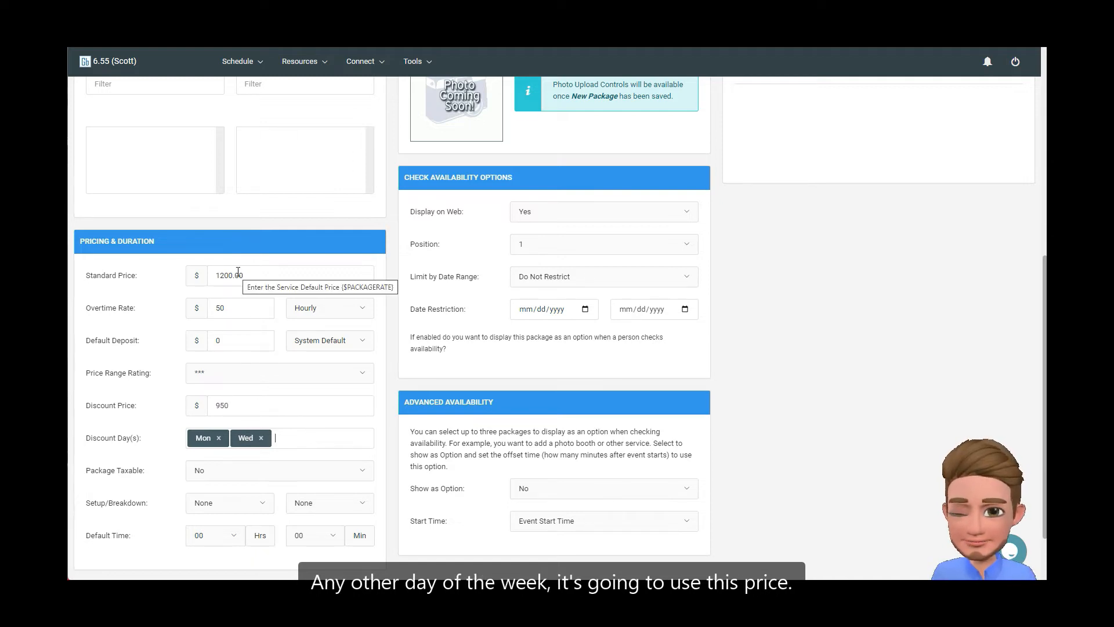
# Set the setup time to 1 Hour, the breakdown time to 45 Minutes and the default time to 04 hours
pyautogui.scroll(-2, 164, 473)
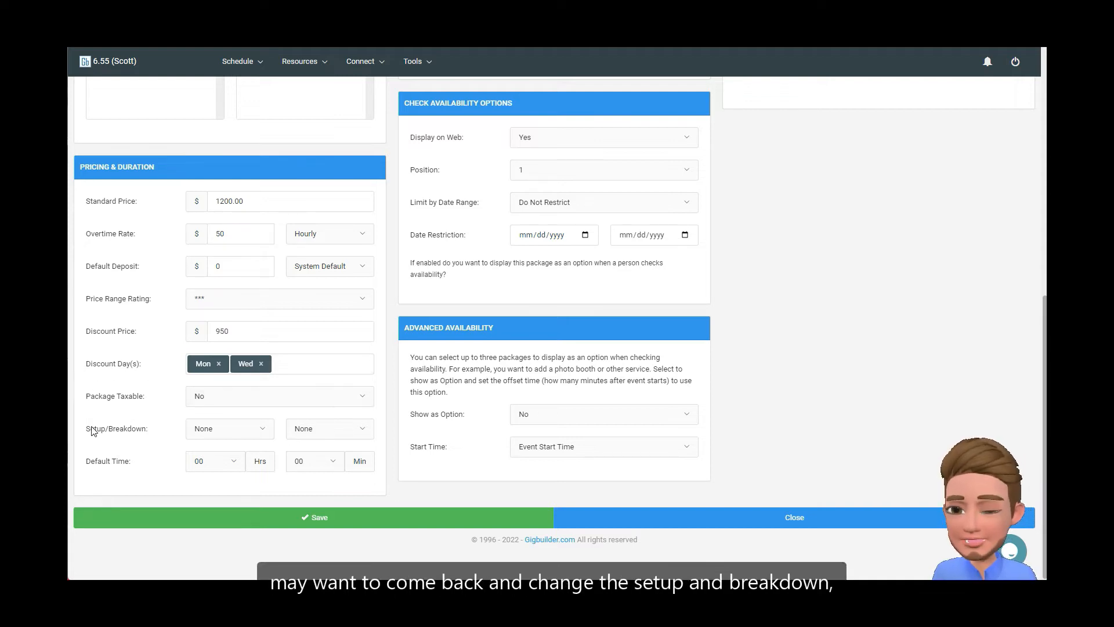
pyautogui.click(252, 429)
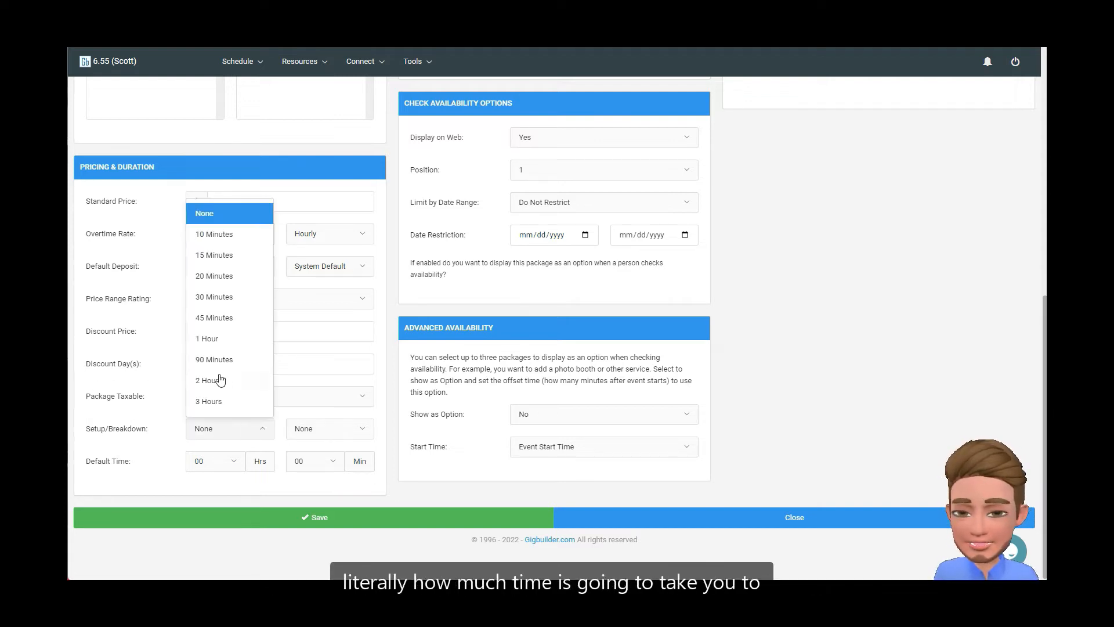
pyautogui.click(210, 342)
pyautogui.click(303, 429)
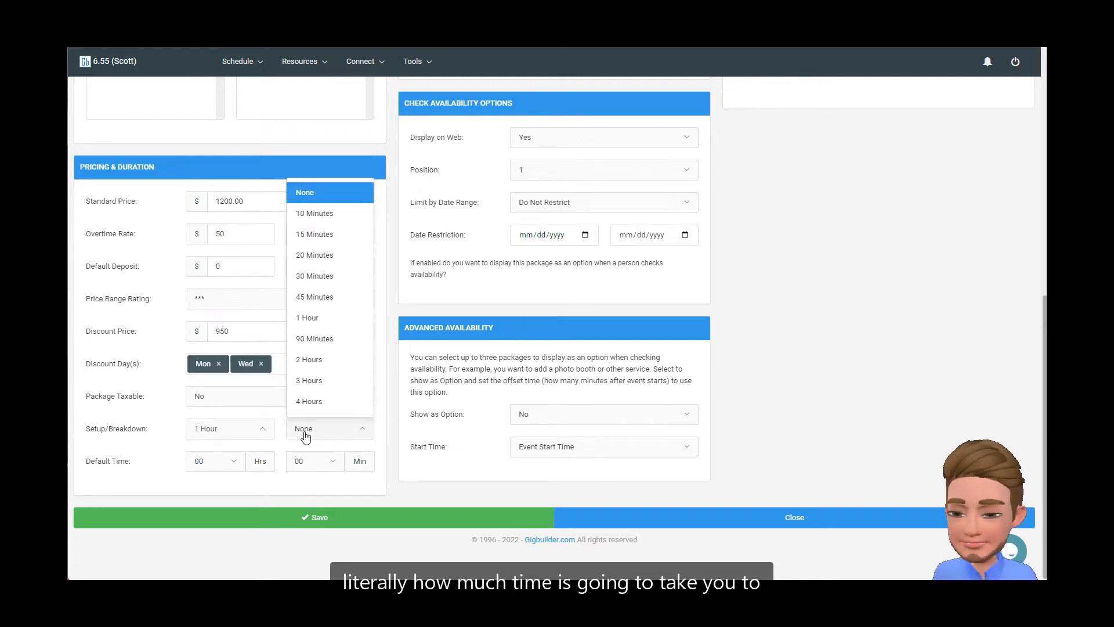
pyautogui.click(313, 297)
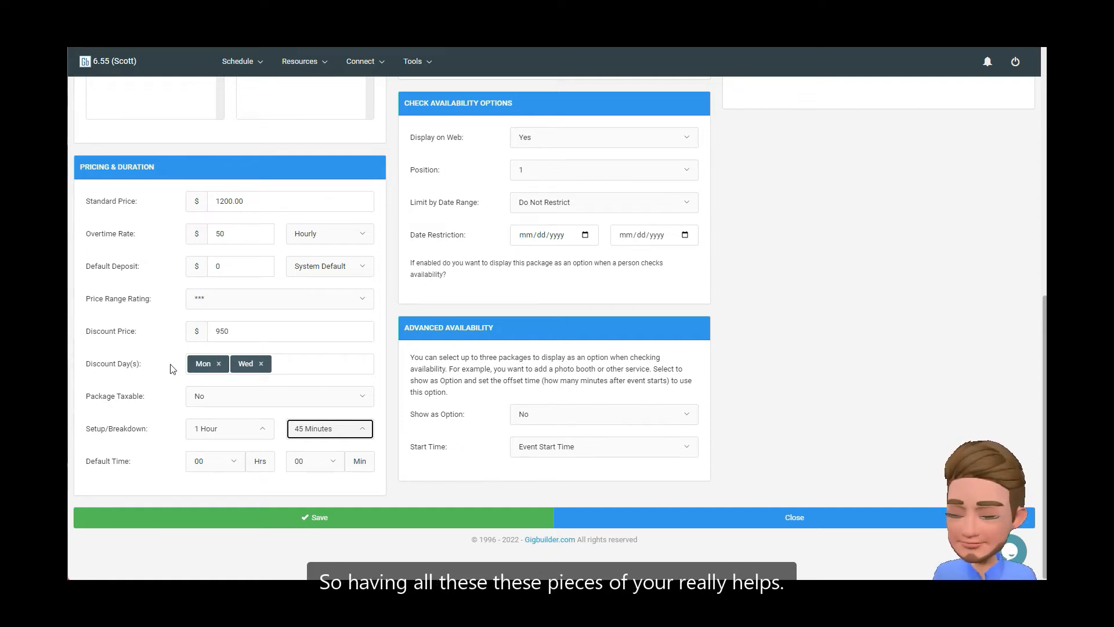
pyautogui.click(212, 461)
pyautogui.click(205, 350)
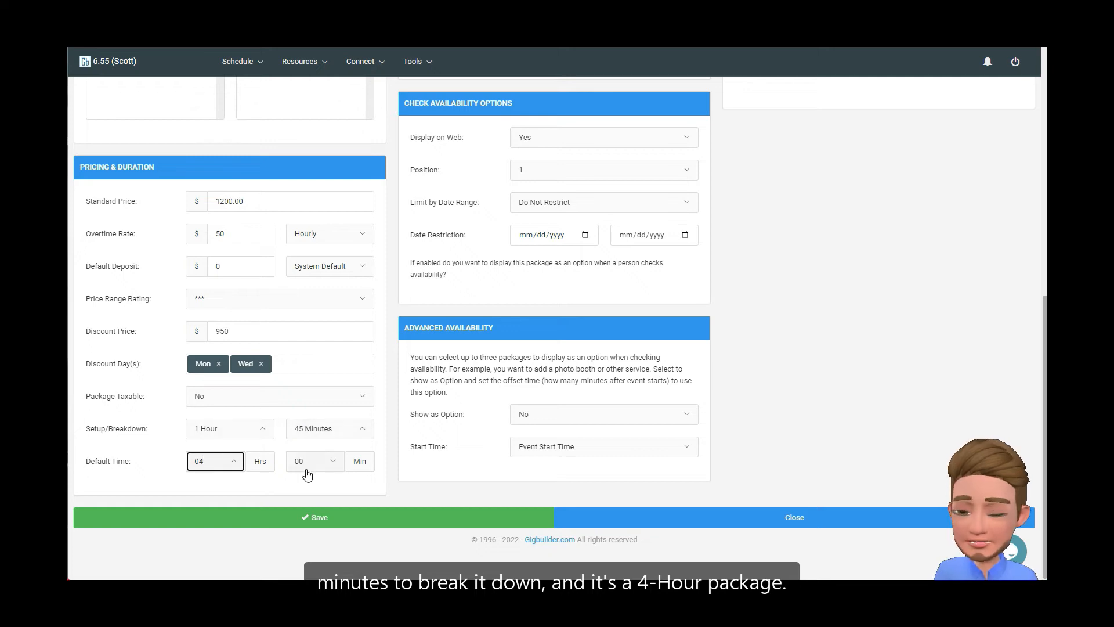
# Assign the Wedding Reception and Party event types to the Standard Wedding package
pyautogui.scroll(10, 372, 413)
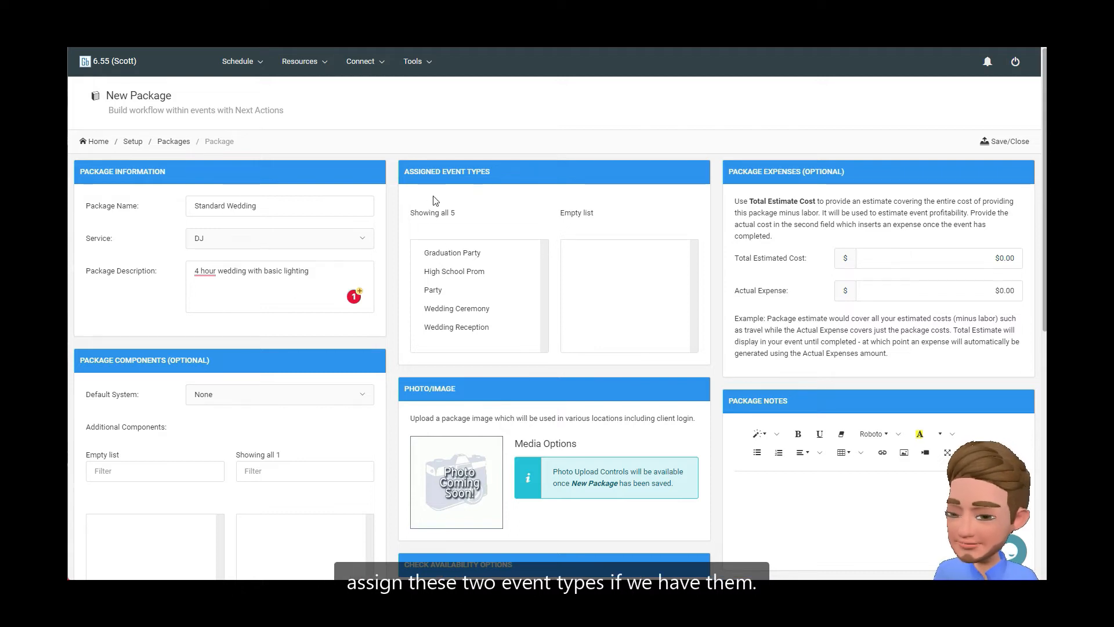
pyautogui.click(475, 331)
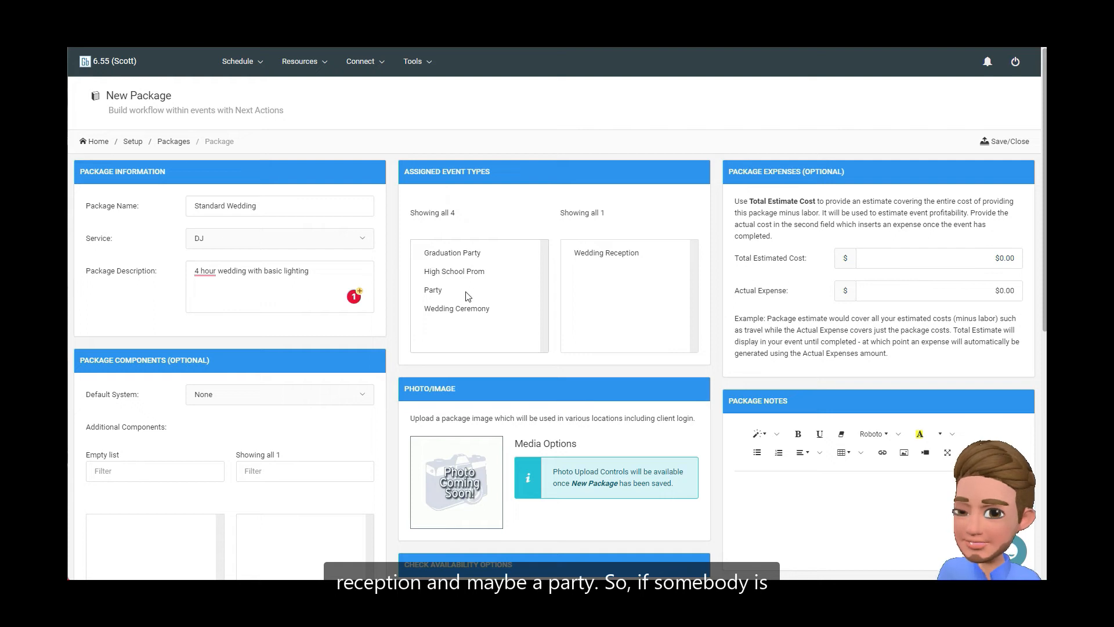
pyautogui.click(436, 293)
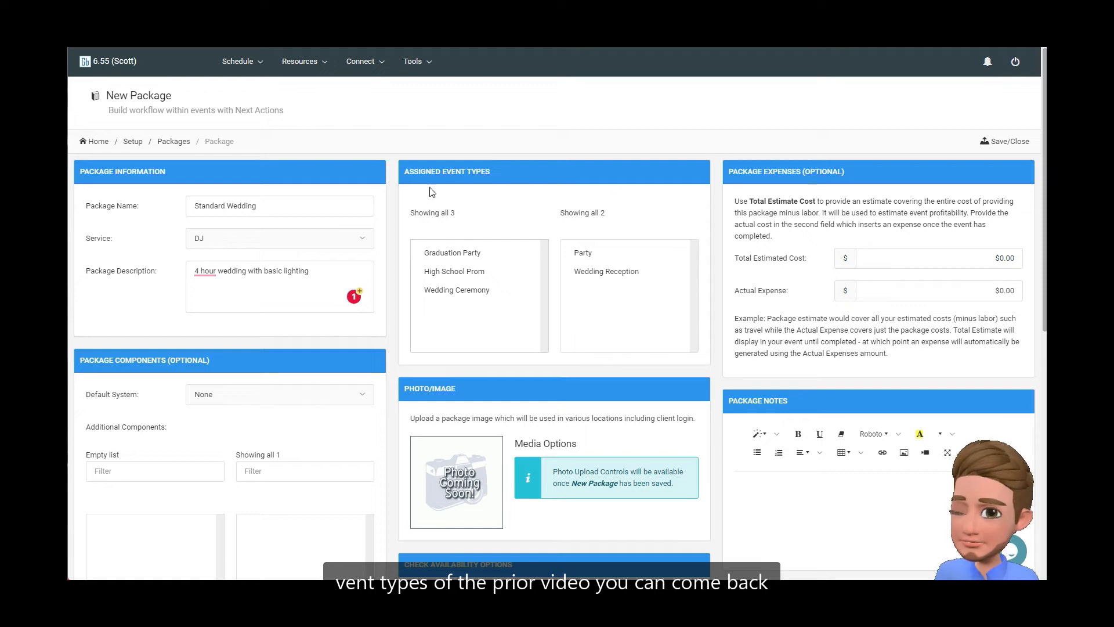
# Review the package's photo, web availability and position options, advanced availability, and optional expense fields against its pricing
pyautogui.scroll(-3, 398, 332)
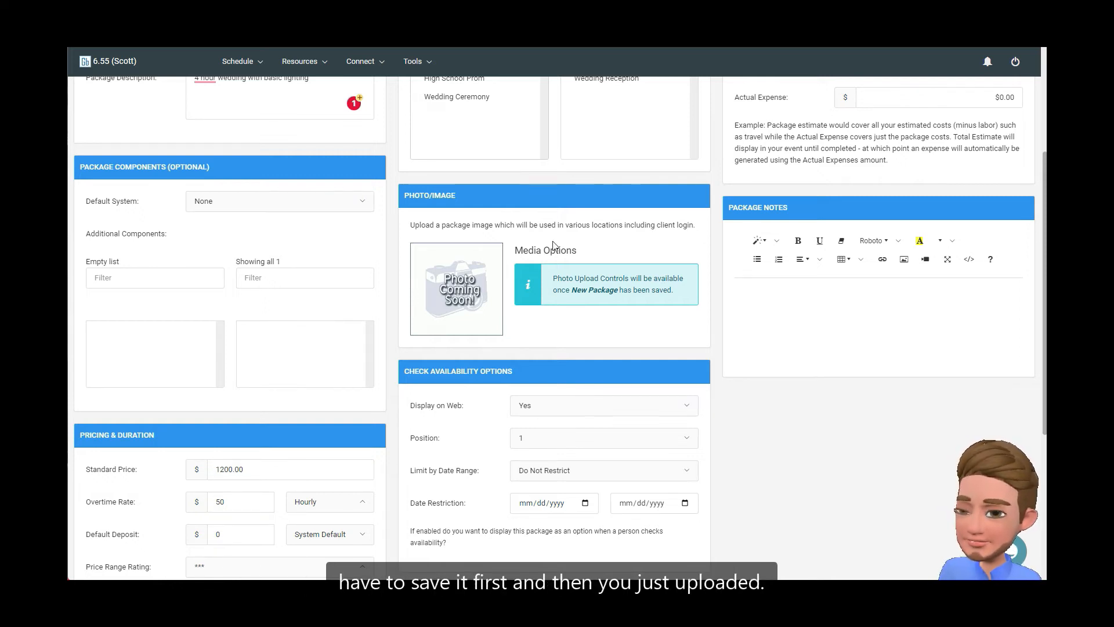
pyautogui.scroll(-3, 414, 369)
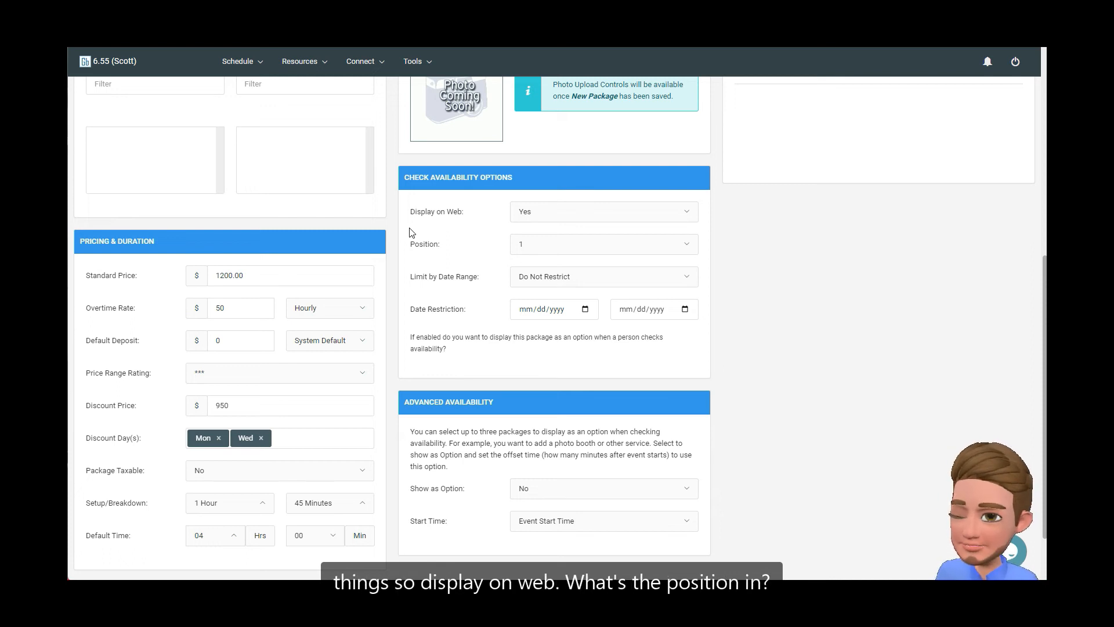
pyautogui.click(531, 244)
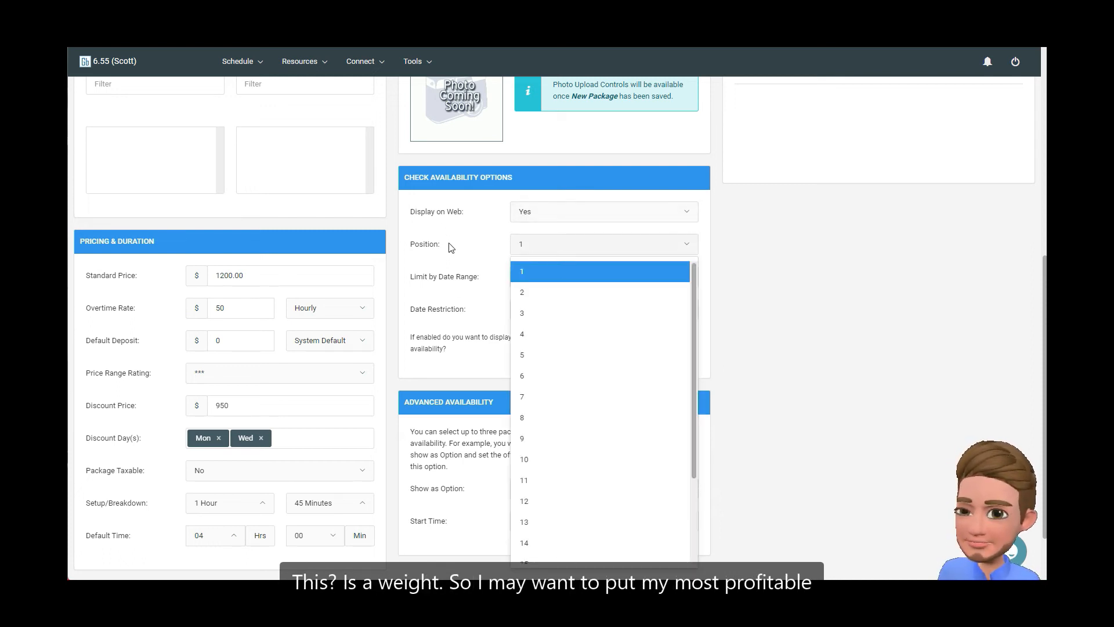
pyautogui.click(470, 265)
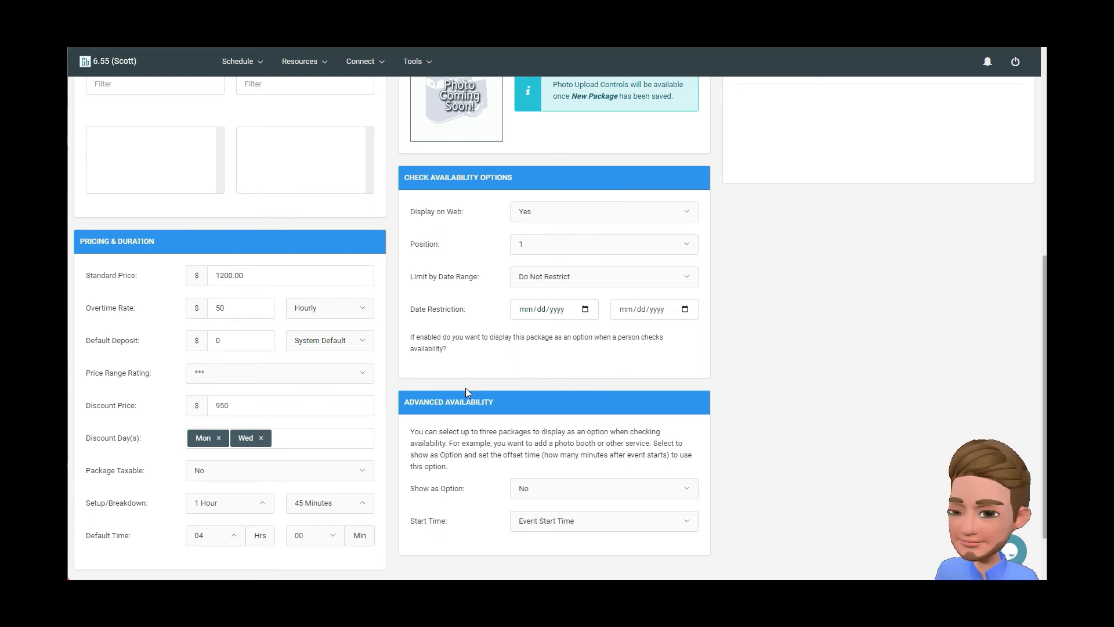
pyautogui.scroll(-1, 466, 392)
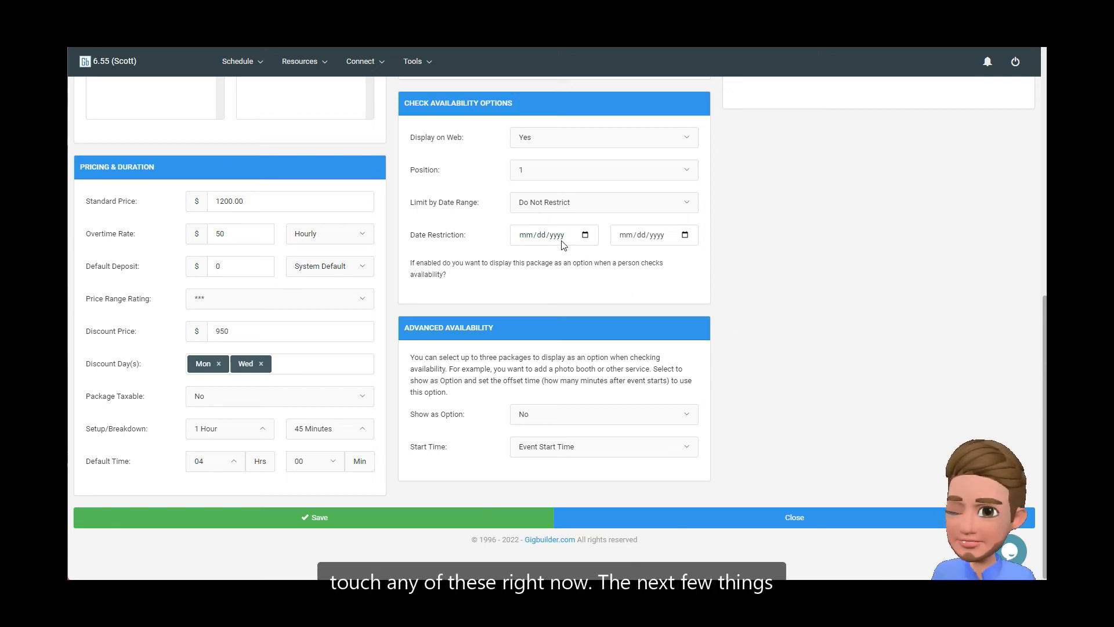
pyautogui.scroll(8, 694, 283)
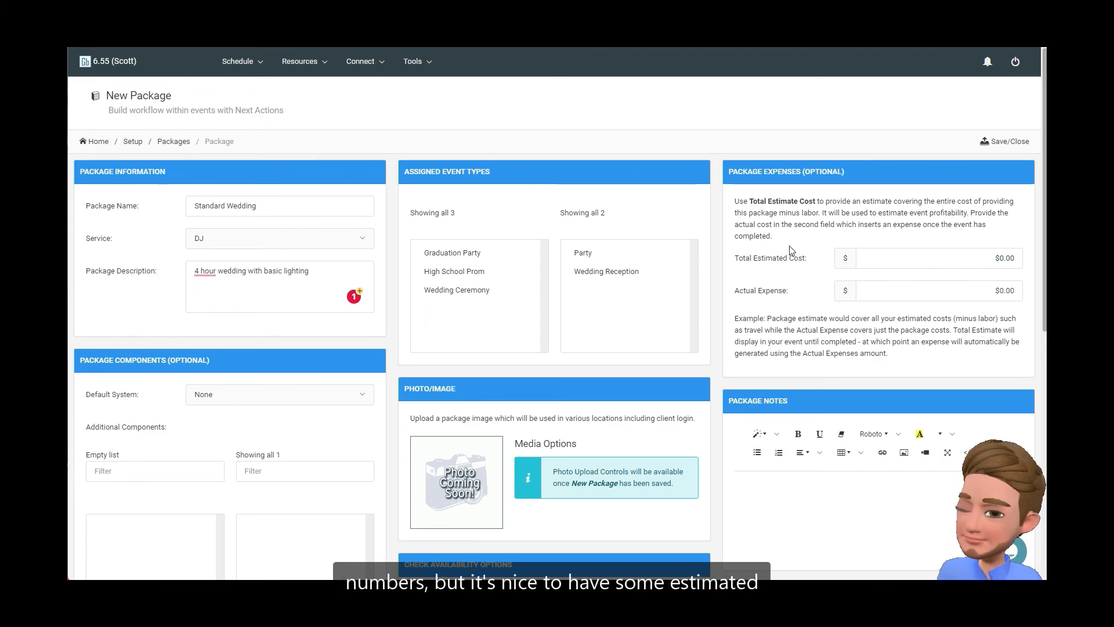
pyautogui.scroll(-6, 222, 441)
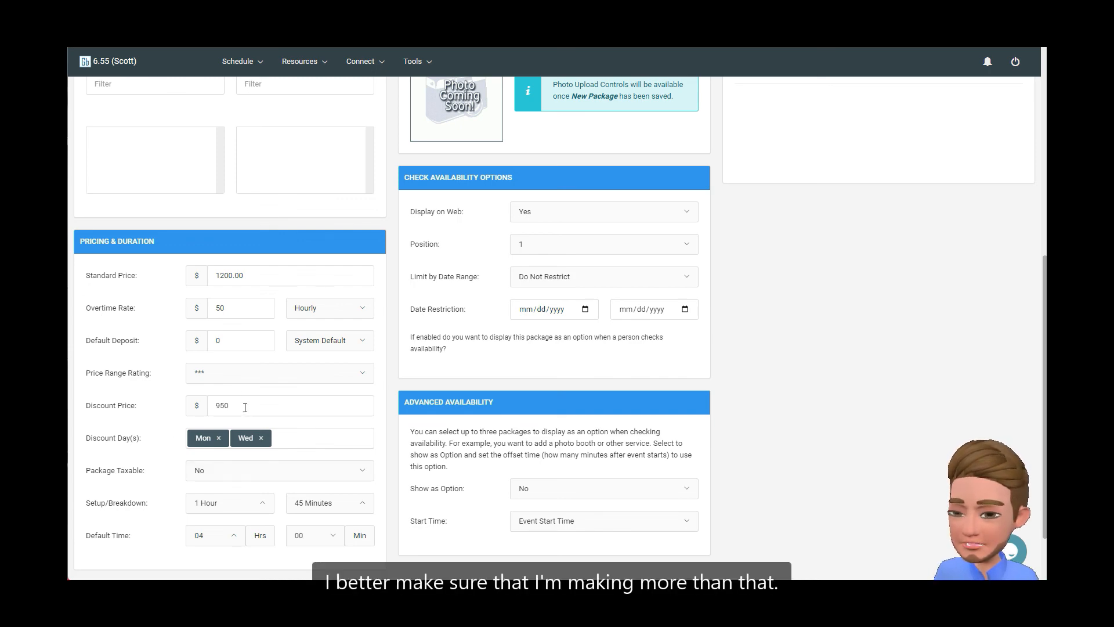
pyautogui.scroll(7, 904, 278)
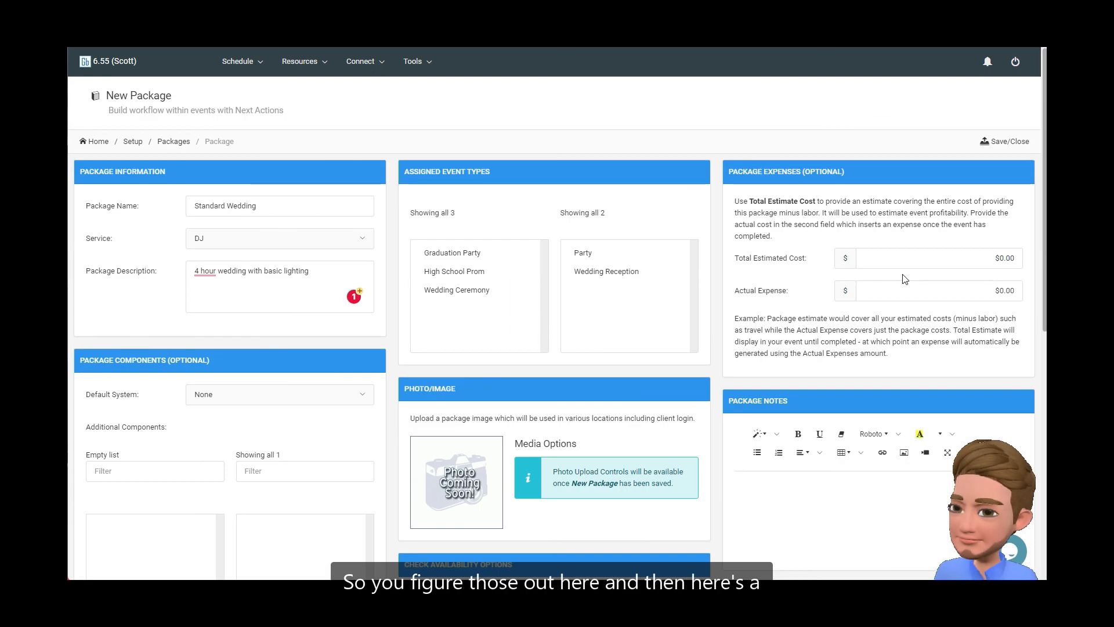
# Enter the package note "make sure to charge all uplights" and save the package
pyautogui.scroll(-3, 769, 290)
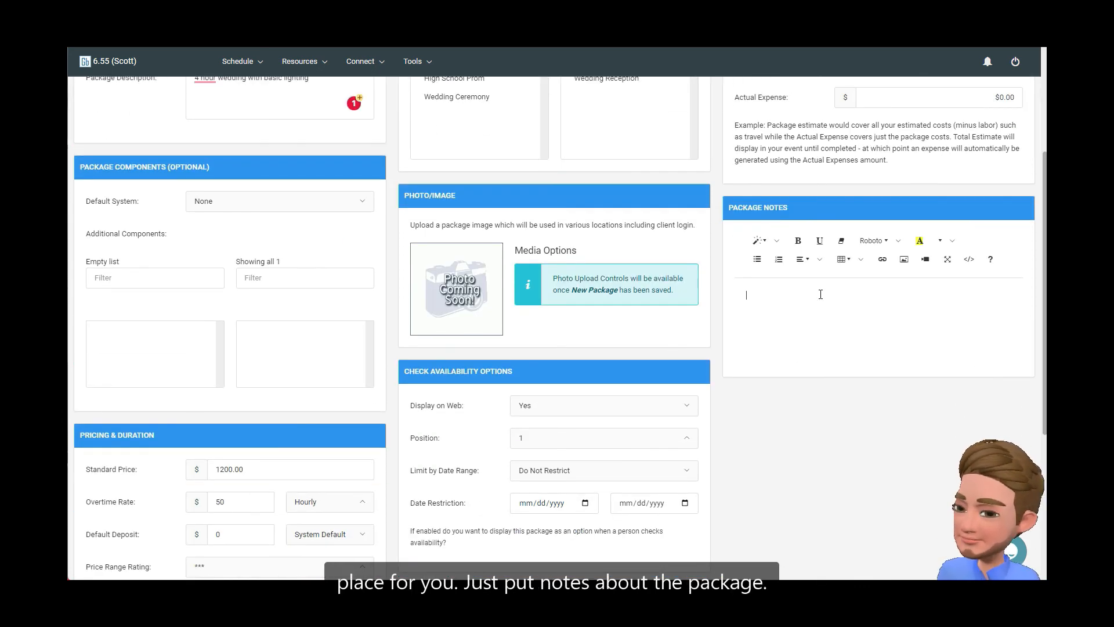
pyautogui.write('make')
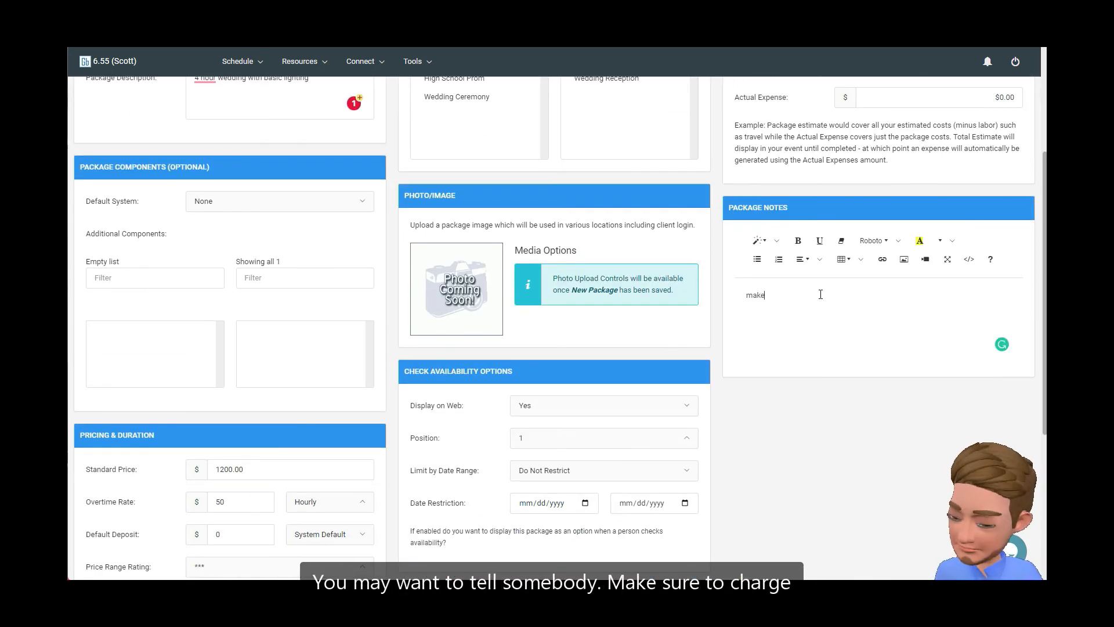
pyautogui.write(' sure to chareg')
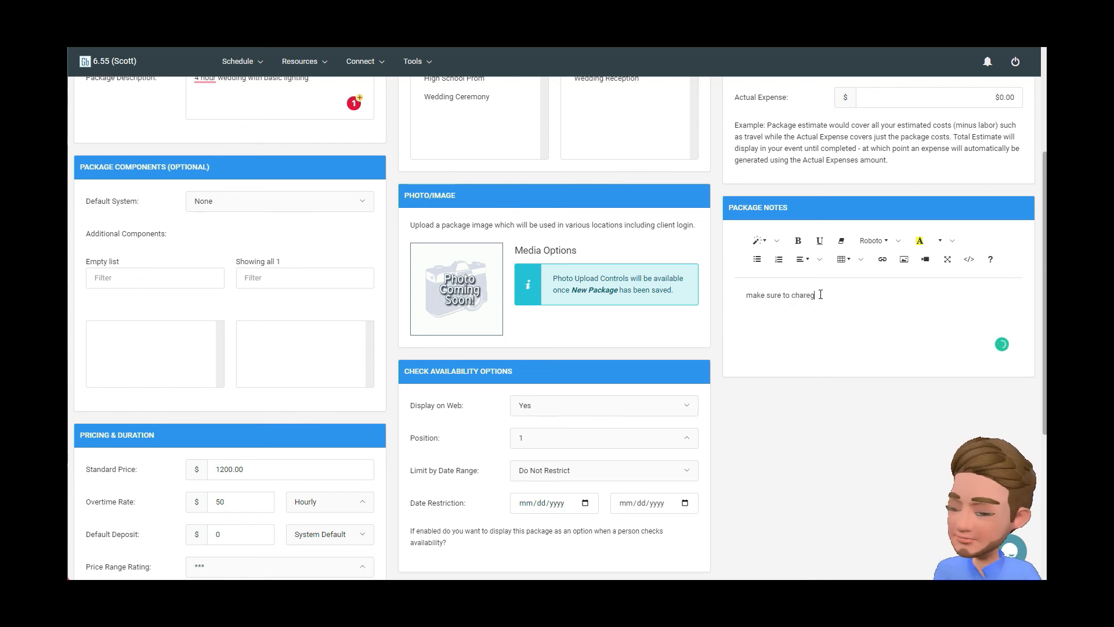
pyautogui.press('BackSpace')
pyautogui.press('BackSpace')
pyautogui.write('ge all')
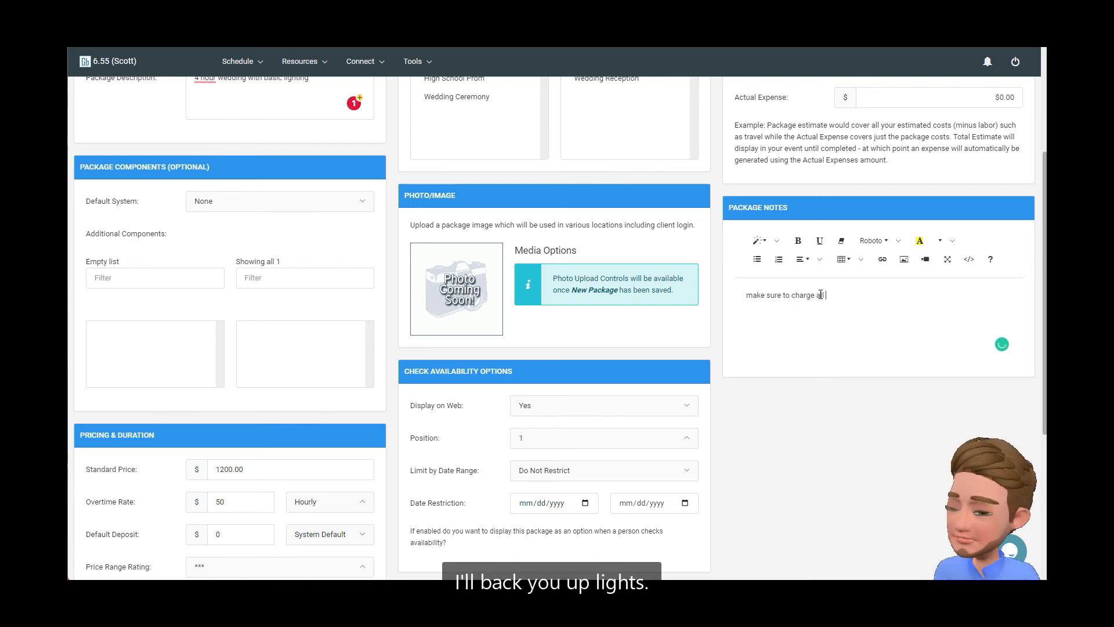
pyautogui.write(' bauplo')
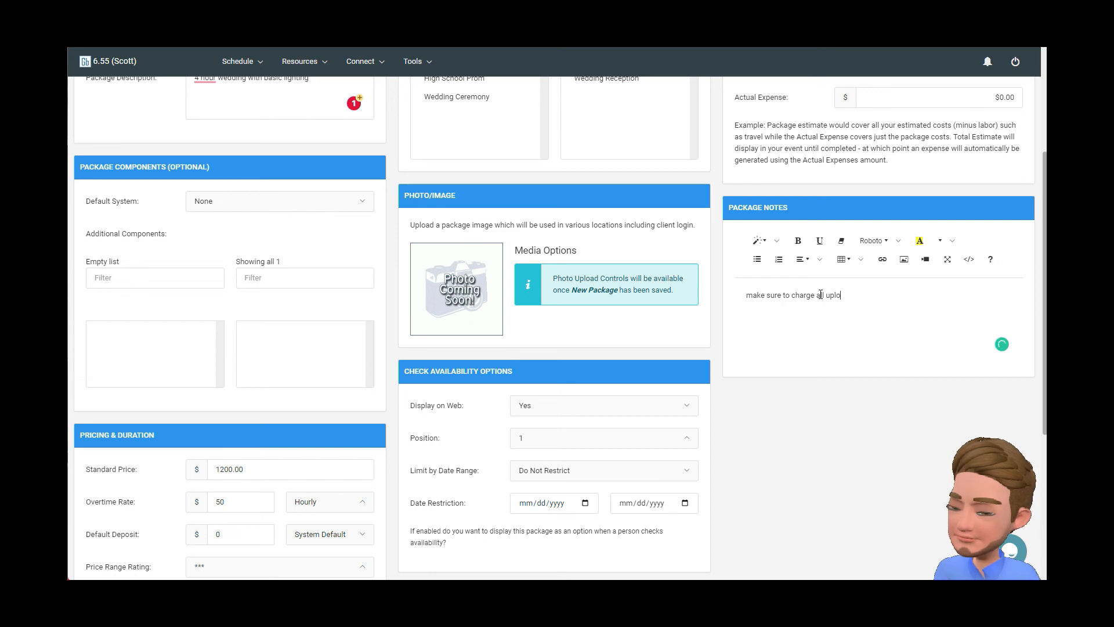
pyautogui.write('ights')
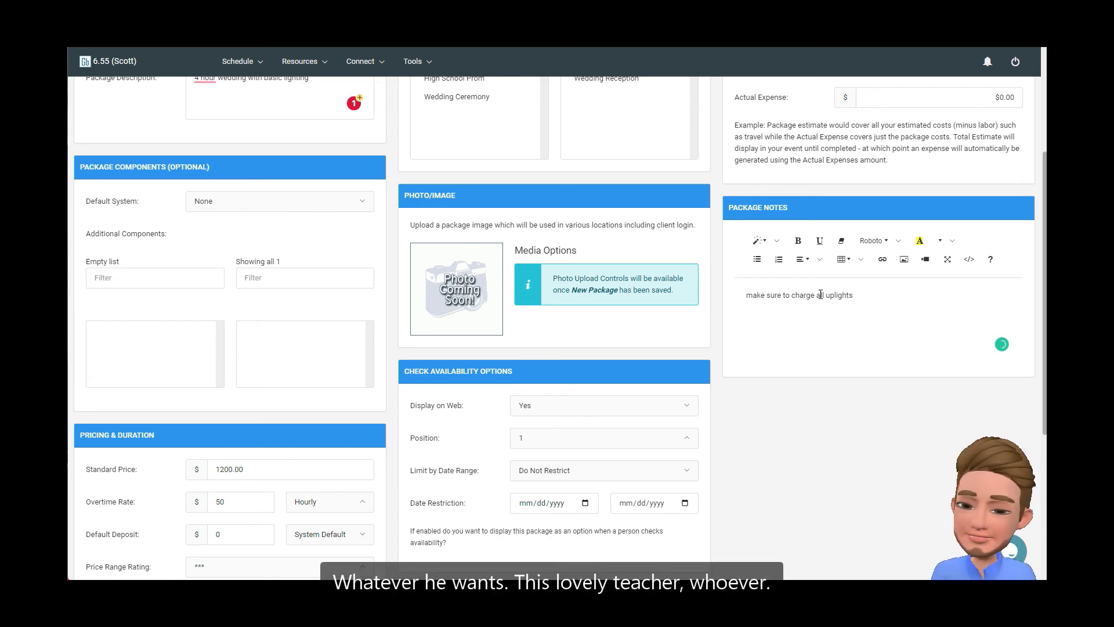
pyautogui.scroll(-5, 773, 426)
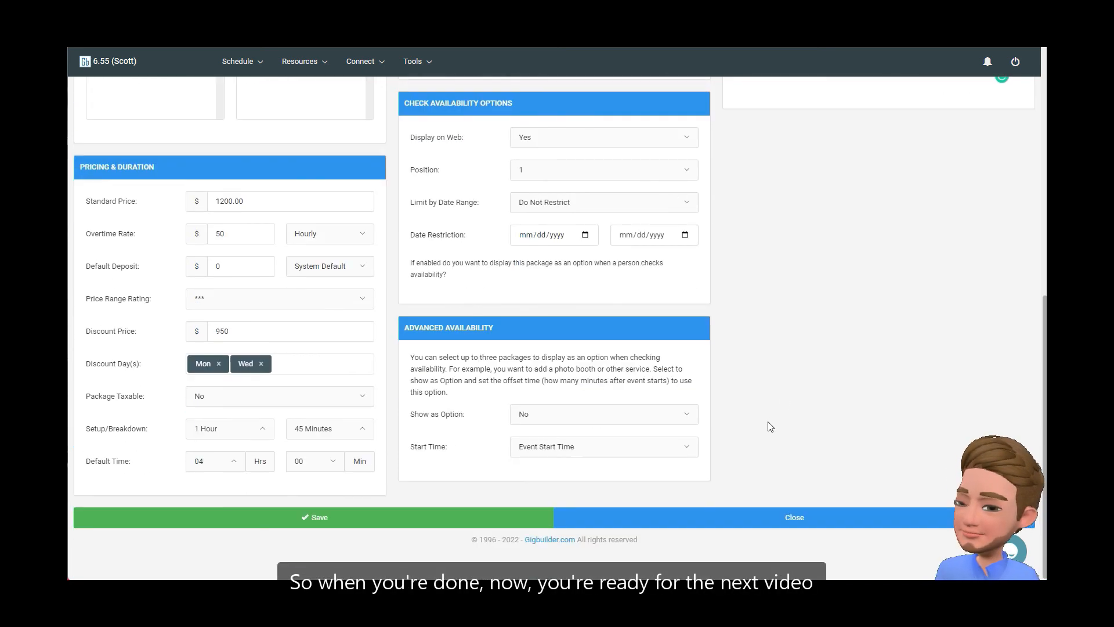
pyautogui.click(310, 517)
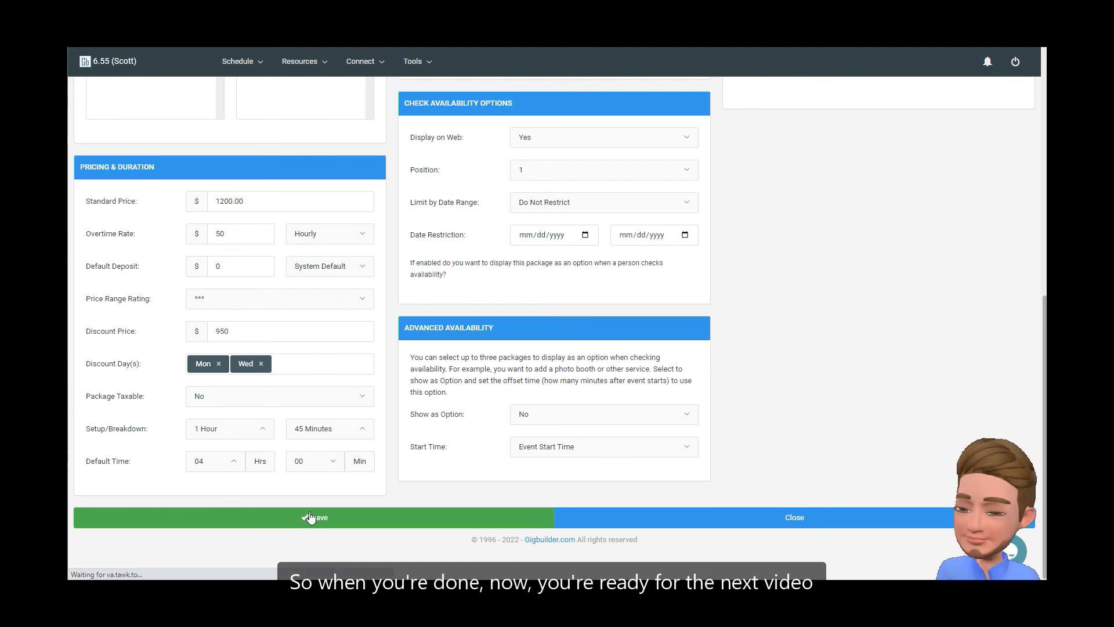